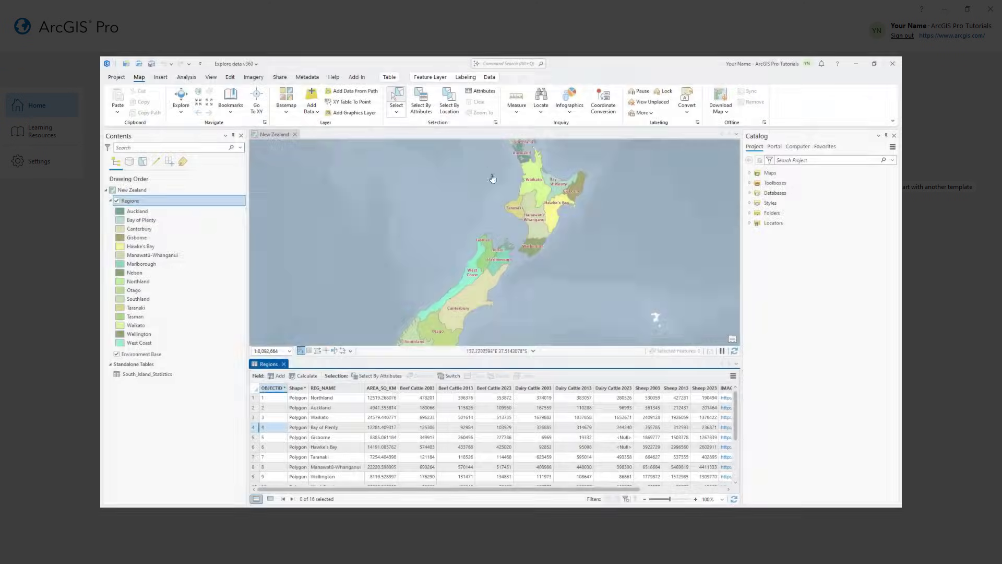
Step: Box-select eight central New Zealand regions, list only their records, and open the Sheep by Region 2023 chart
drag(494, 182, 575, 252)
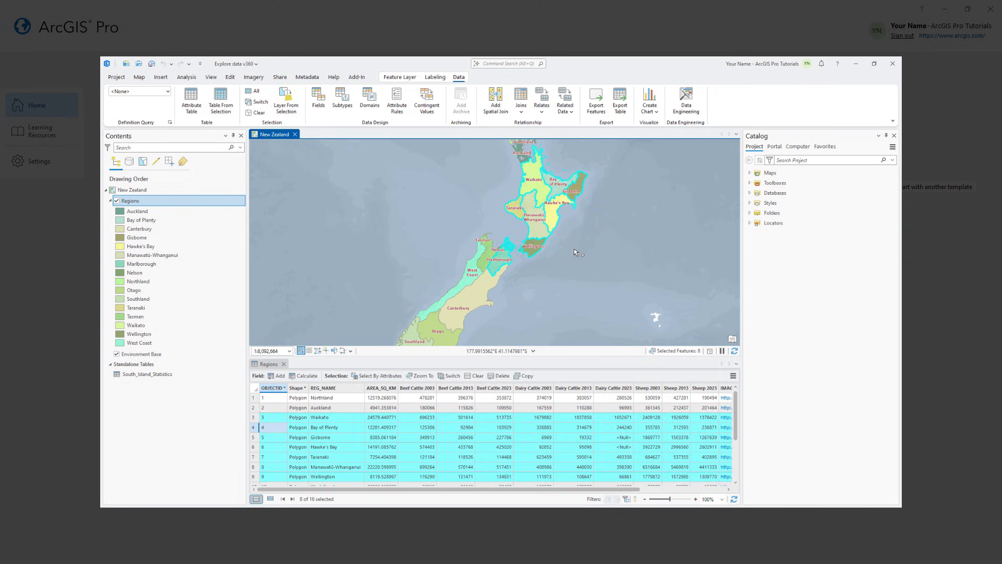
click(271, 499)
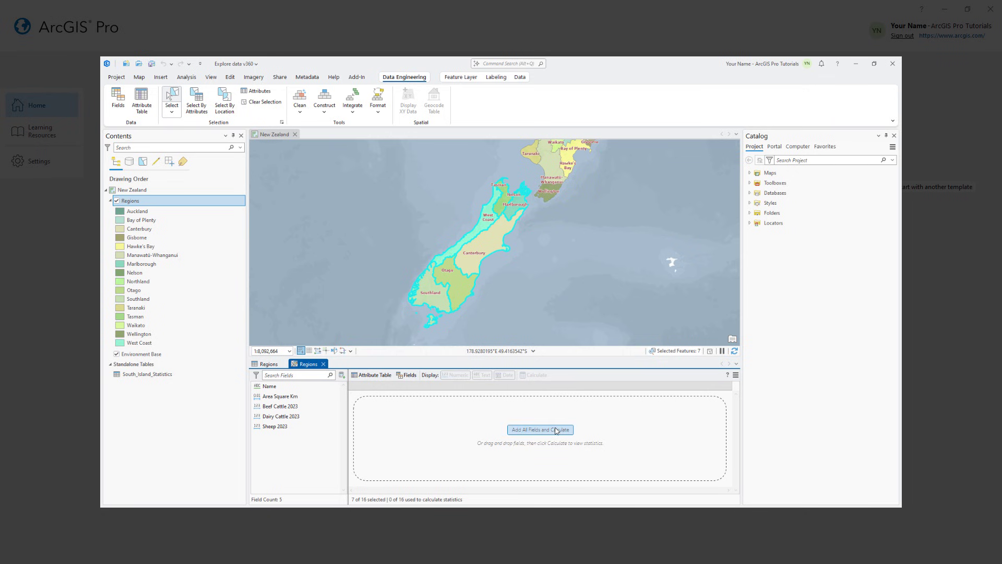
click(556, 430)
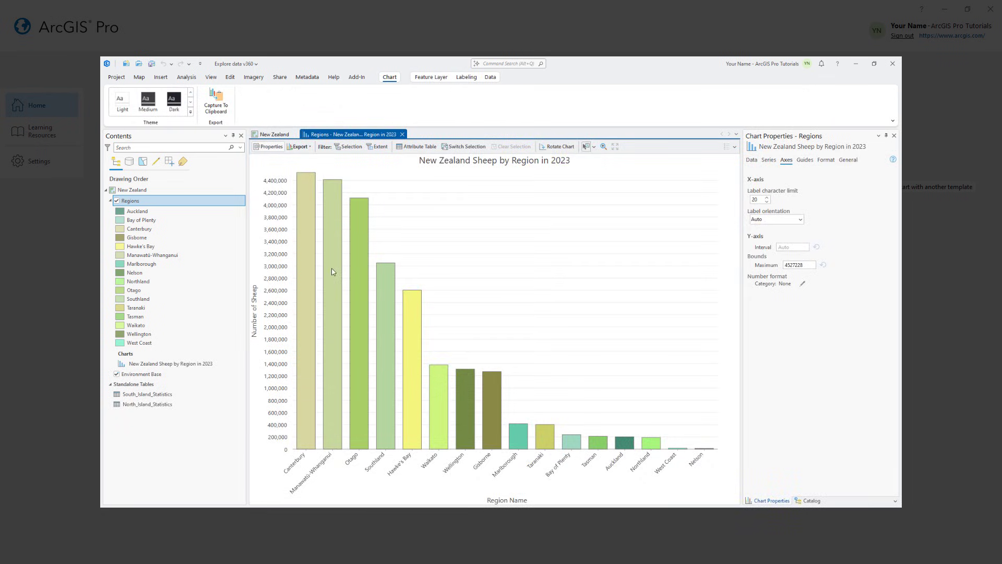
mouse_move(332, 272)
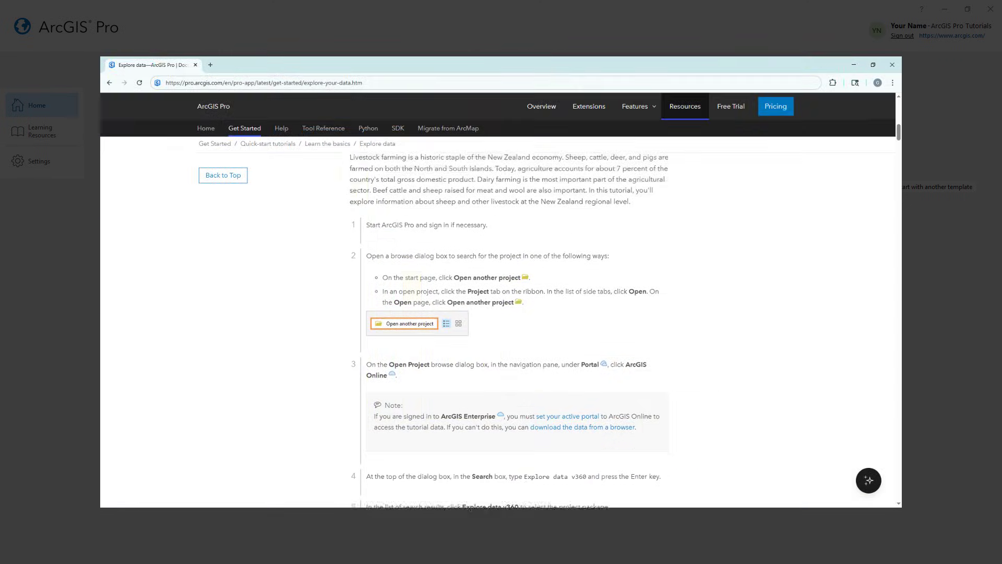
Step: Scroll through steps 2–8 of the Explore data tutorial web page
scroll(517, 313, down, 2)
scroll(499, 324, down, 10)
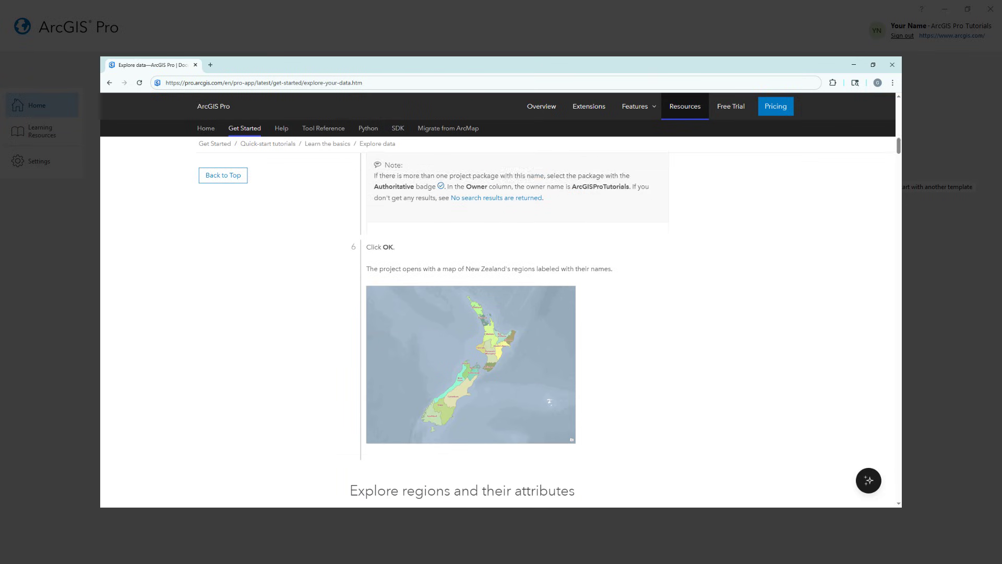
scroll(499, 323, down, 15)
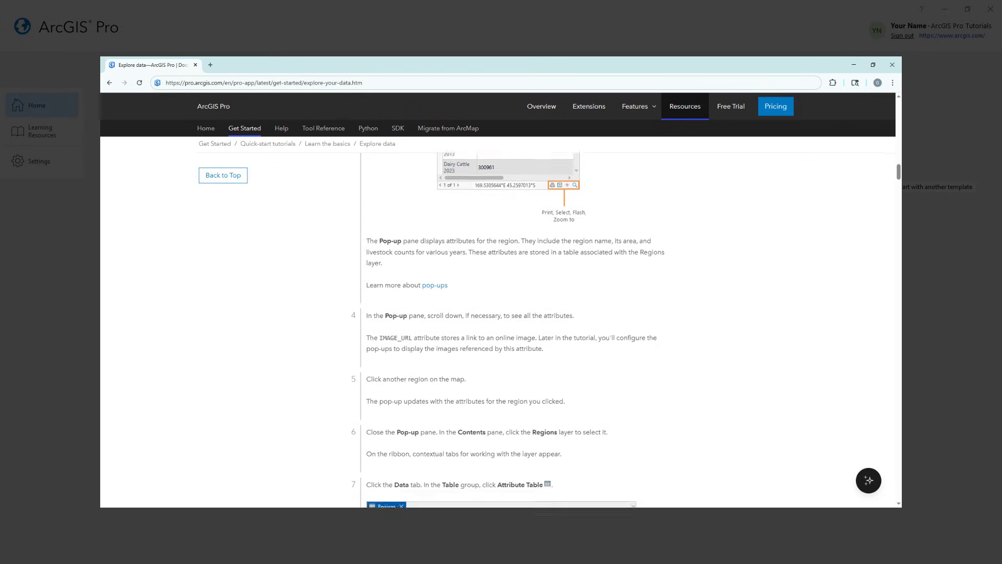
scroll(499, 324, down, 10)
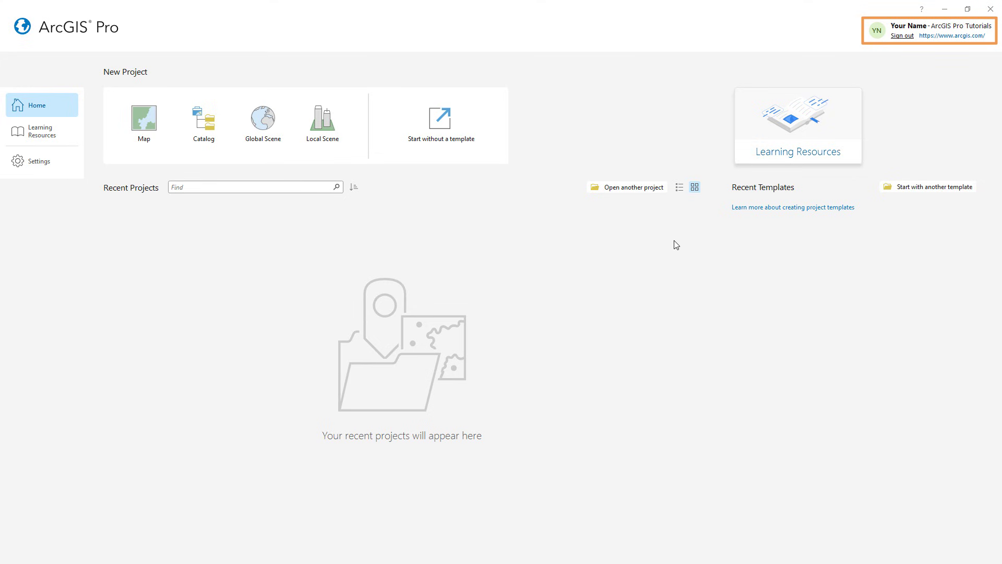
Step: Search ArcGIS Online for 'Explore data v360' and open that project package
click(640, 195)
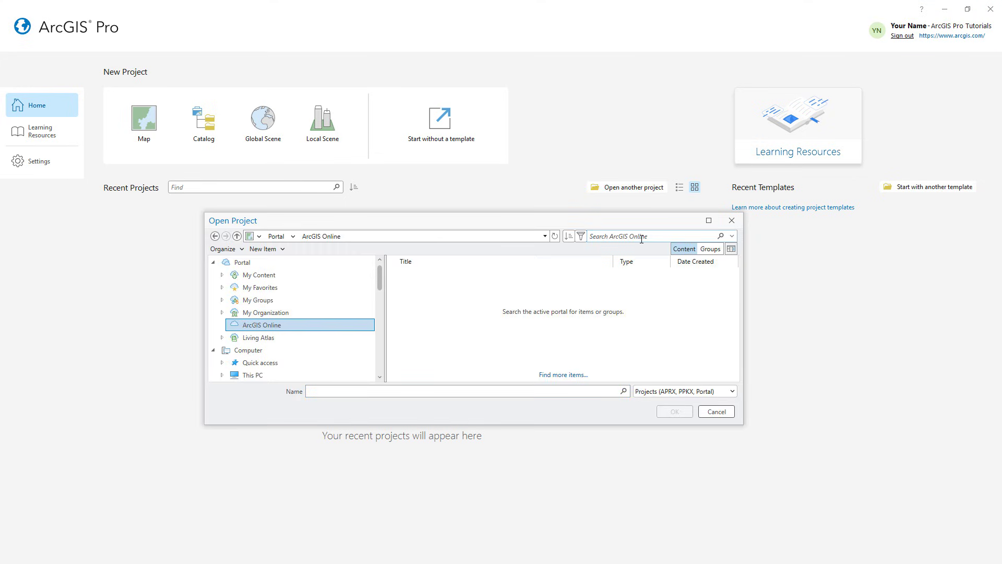
text(Explore data v360)
key(Return)
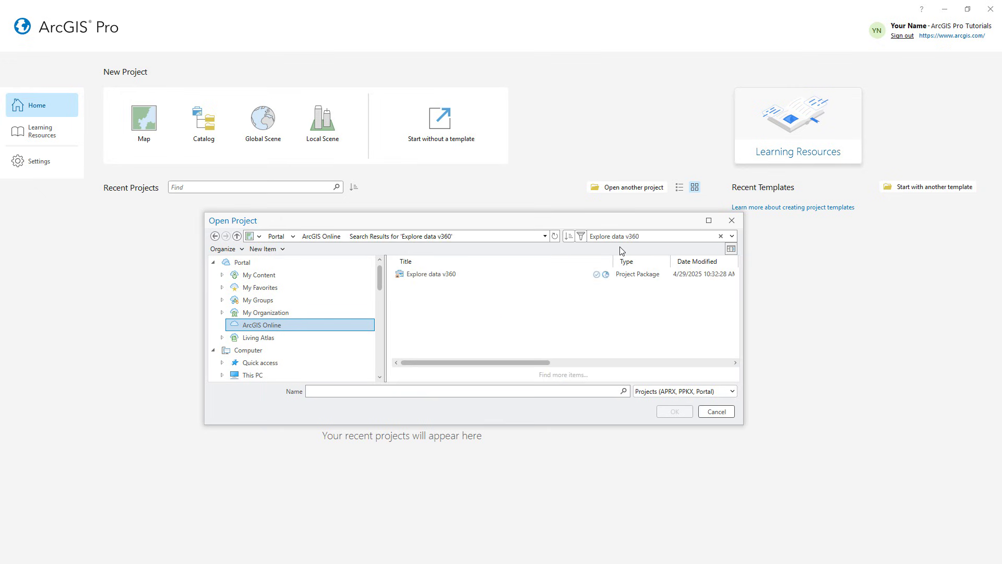
click(573, 274)
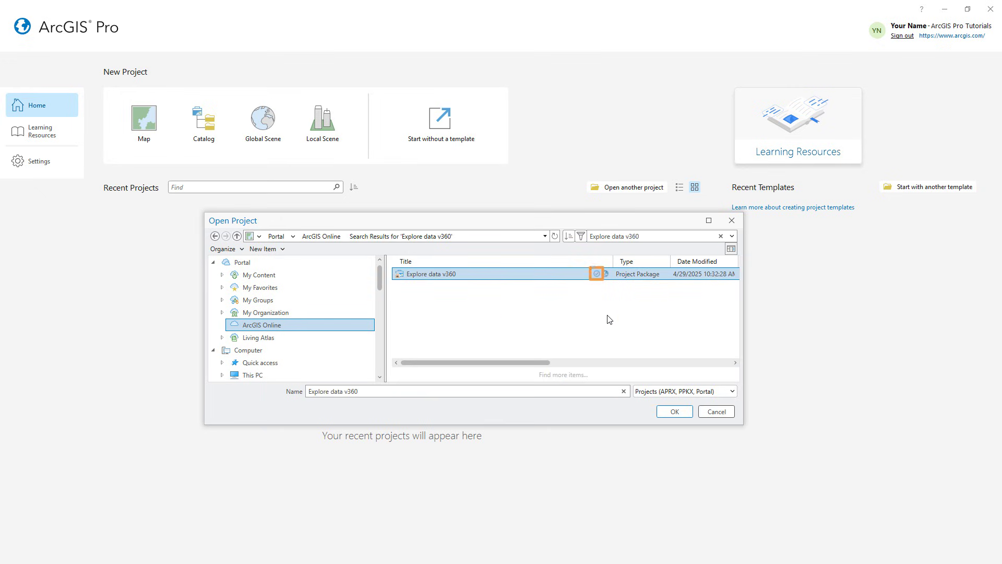
click(674, 412)
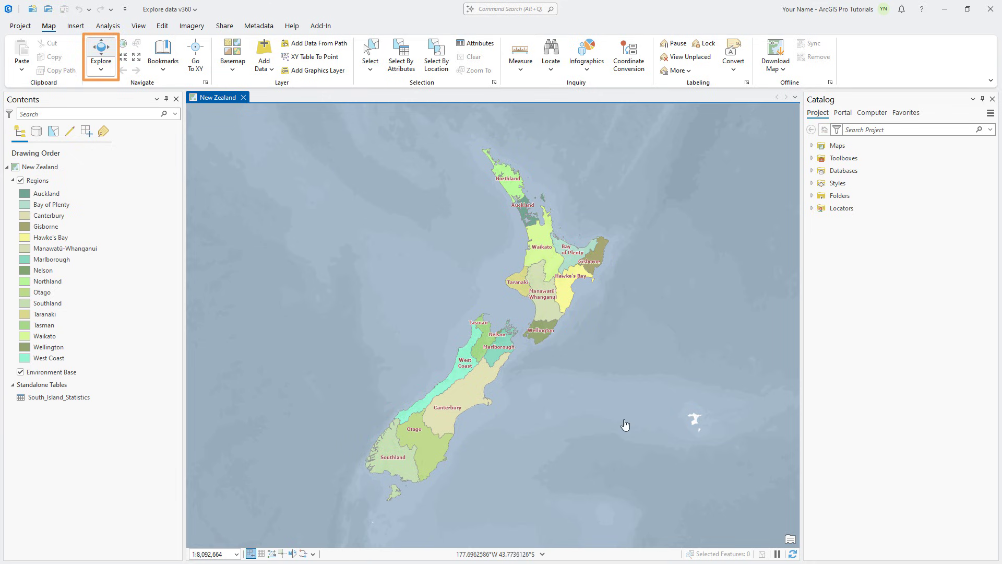
Step: Show Otago's pop-up and scroll its attributes down to the sheep counts and image link
click(436, 443)
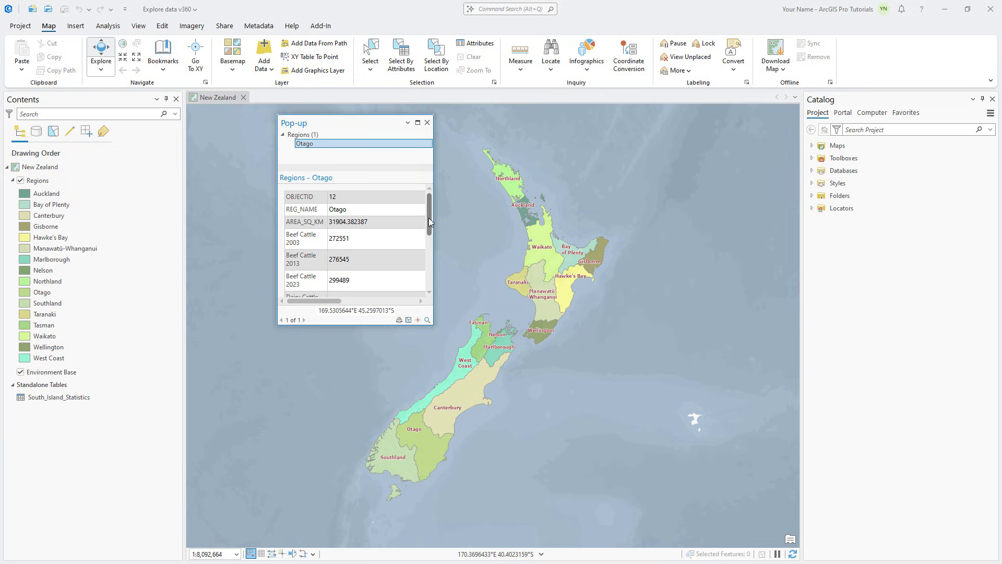
drag(428, 218, 432, 271)
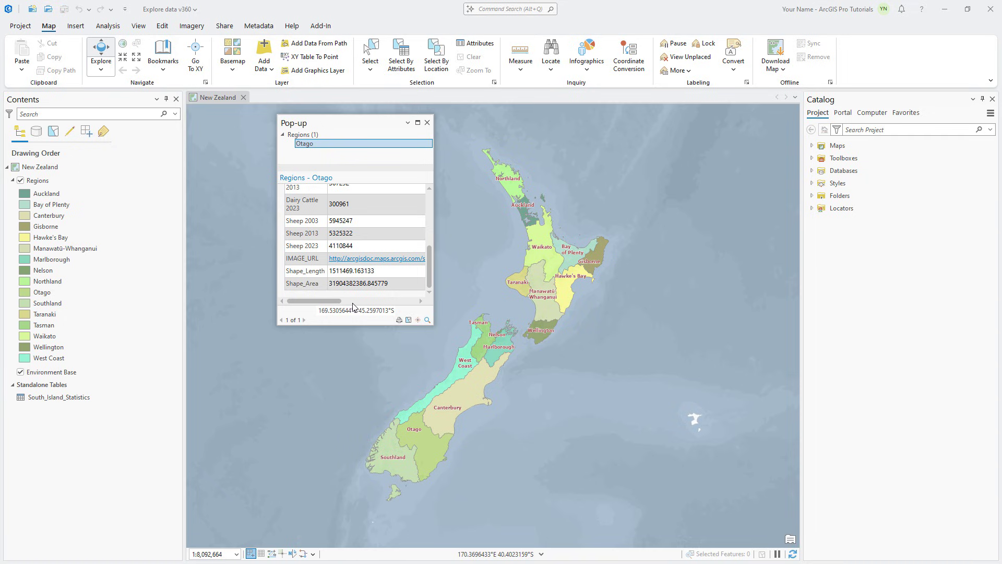
drag(337, 302, 314, 310)
Step: Close Otago's pop-up, open the Regions attribute table below the map, and clear any row selection
click(428, 122)
click(130, 181)
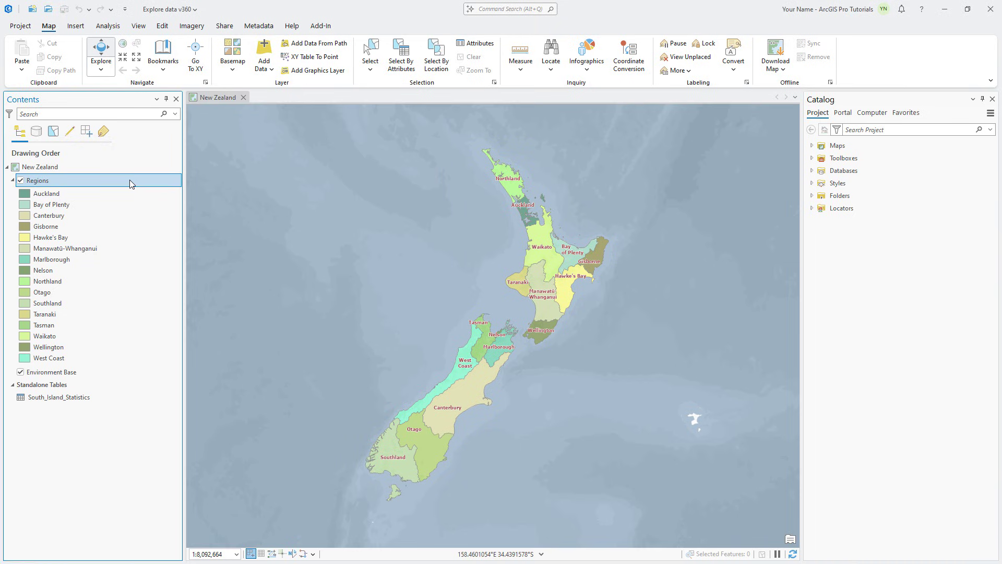
click(448, 26)
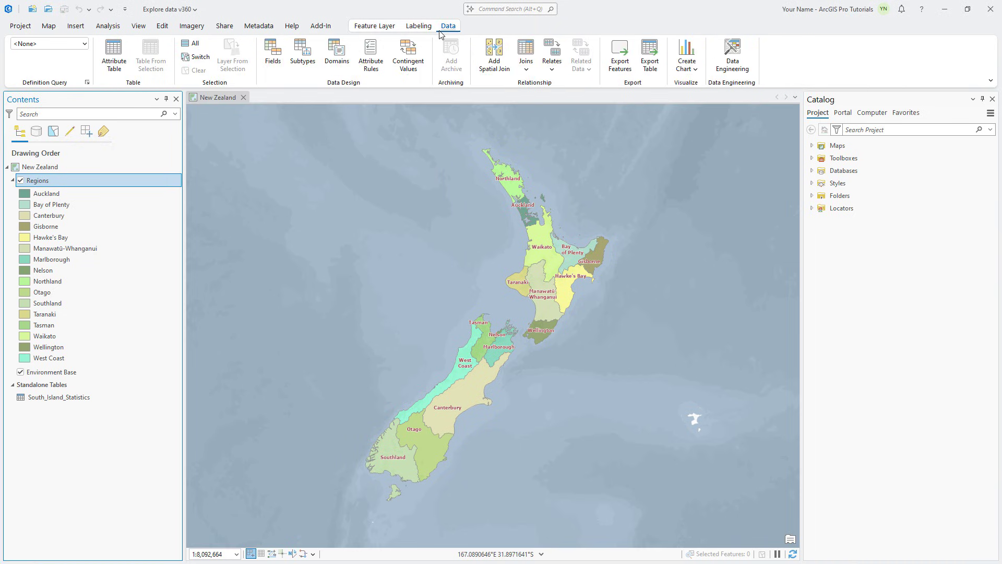
click(115, 58)
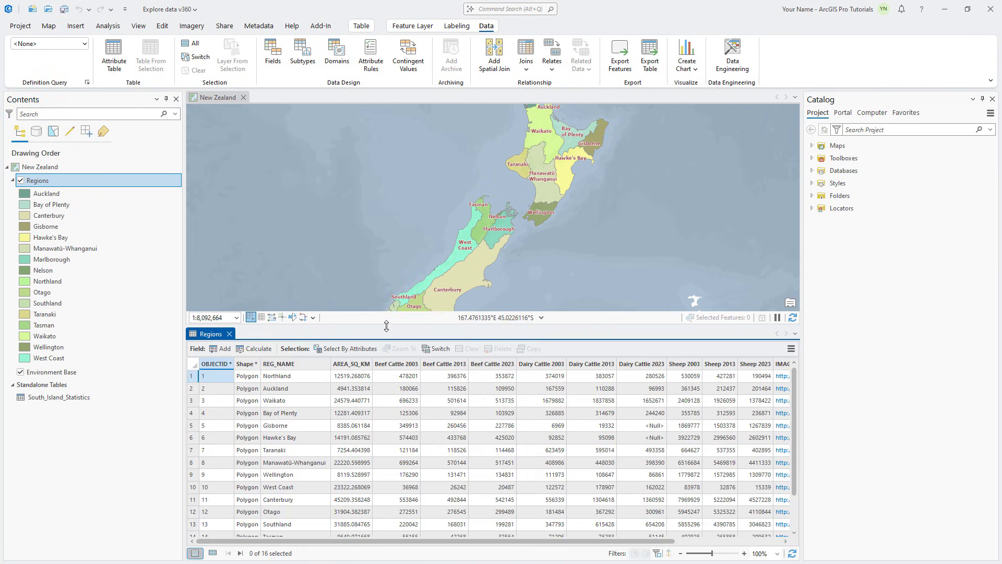
drag(387, 328, 403, 376)
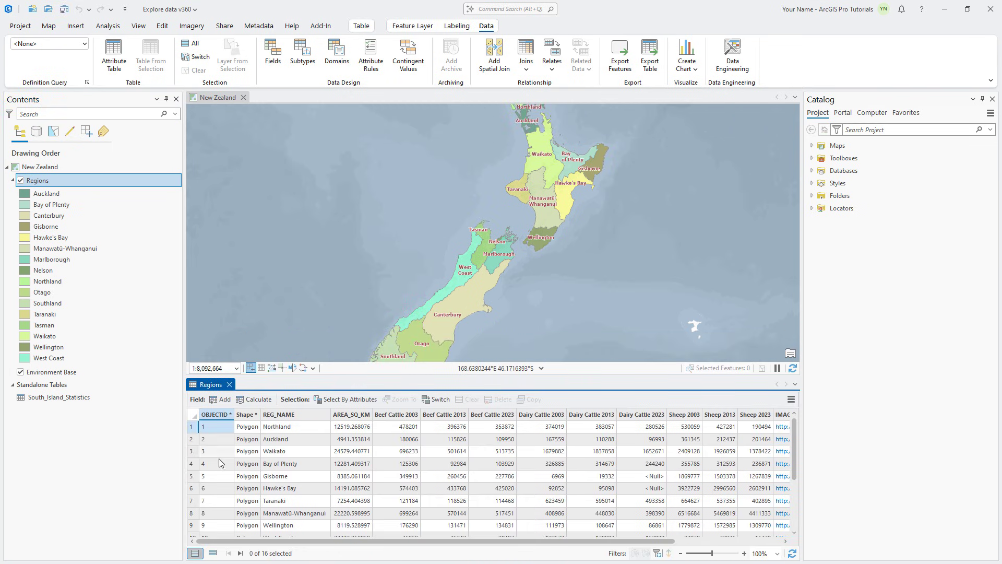
click(189, 465)
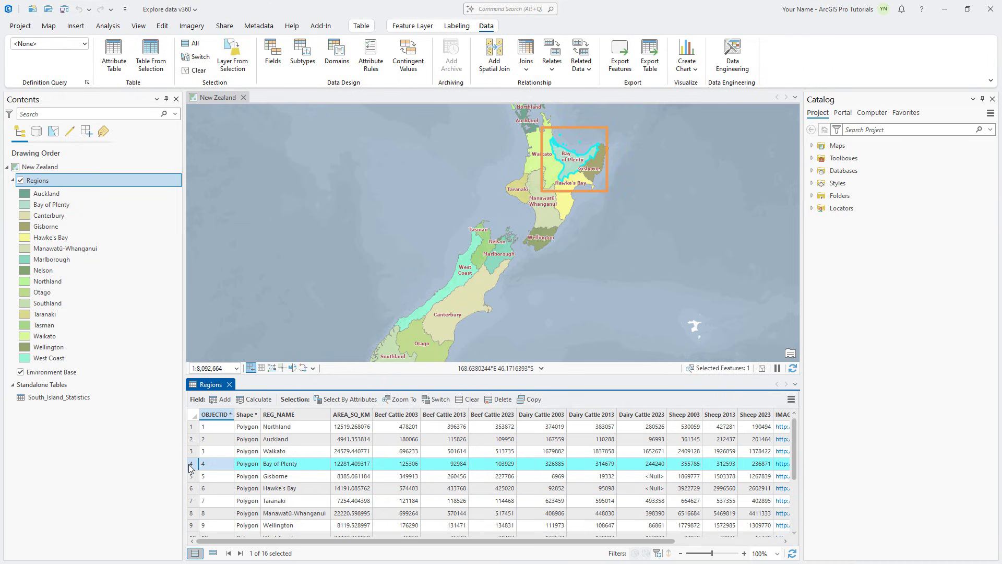
click(458, 400)
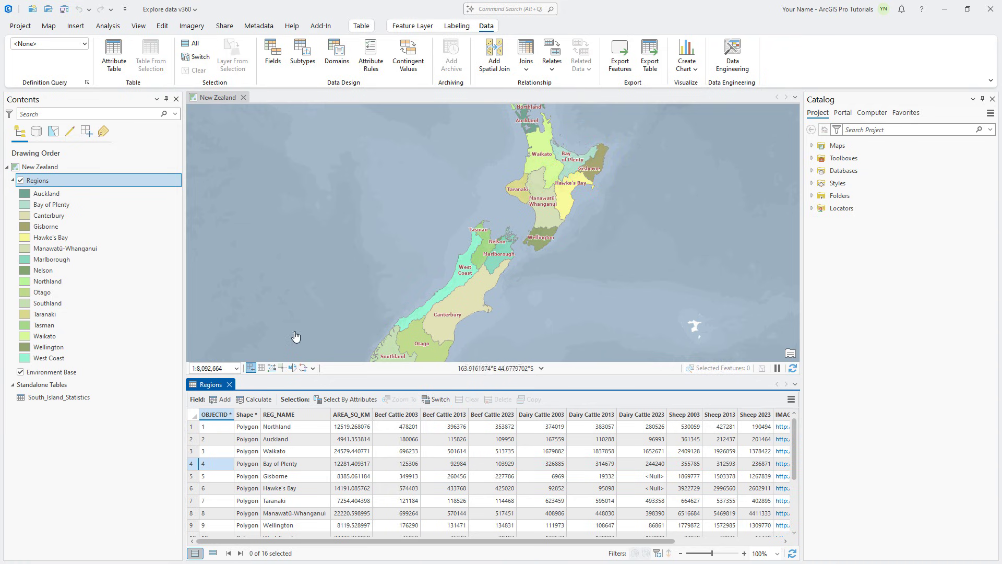
Step: Rectangle-select the eight central regions, then toggle the table between selected and all records
click(48, 25)
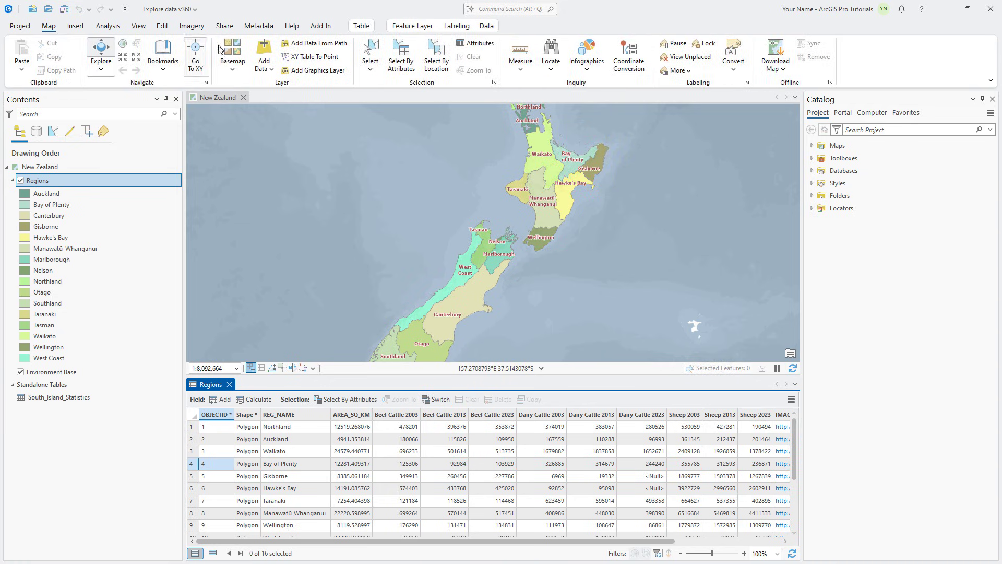
click(371, 67)
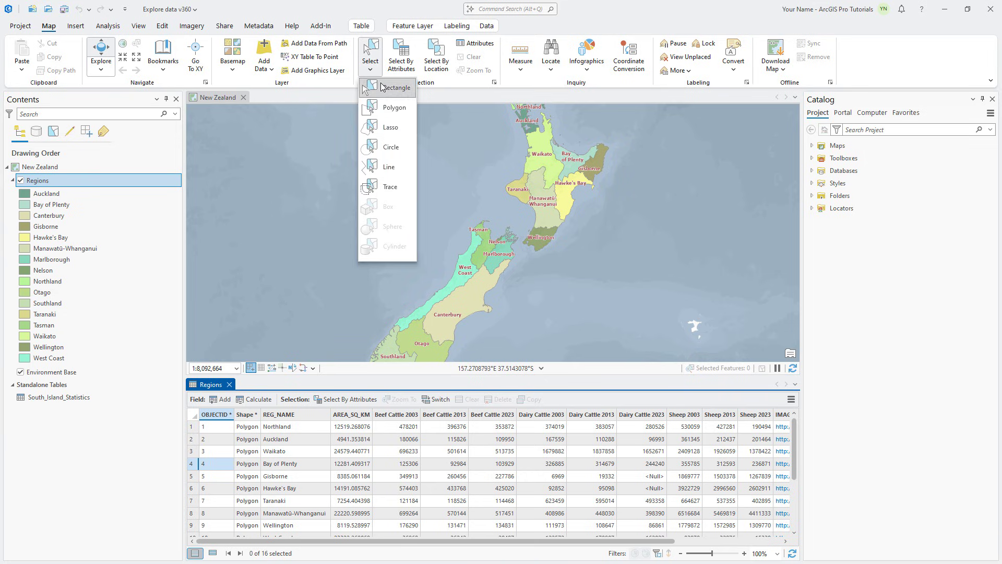
click(383, 87)
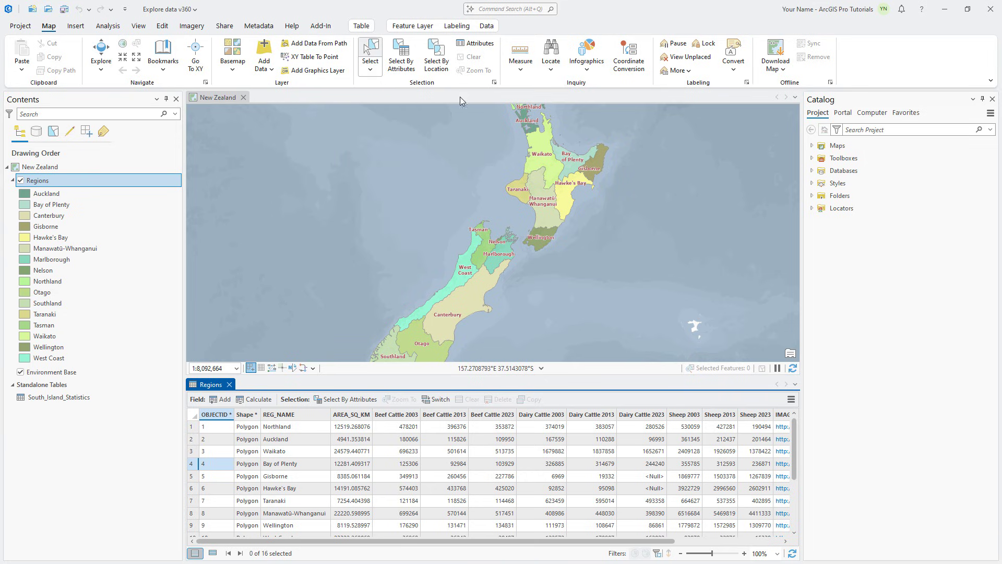
drag(503, 164, 594, 244)
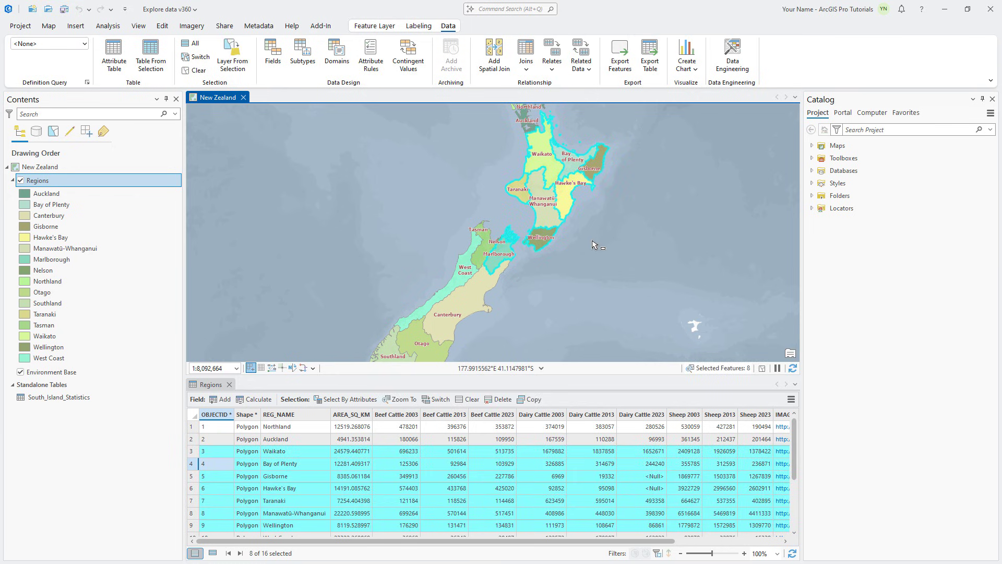
click(213, 555)
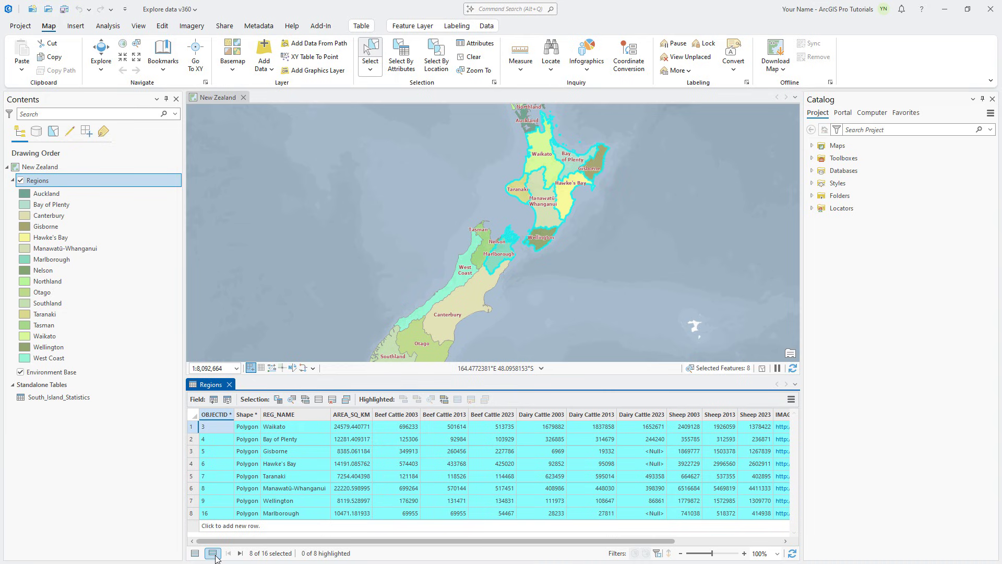
click(195, 553)
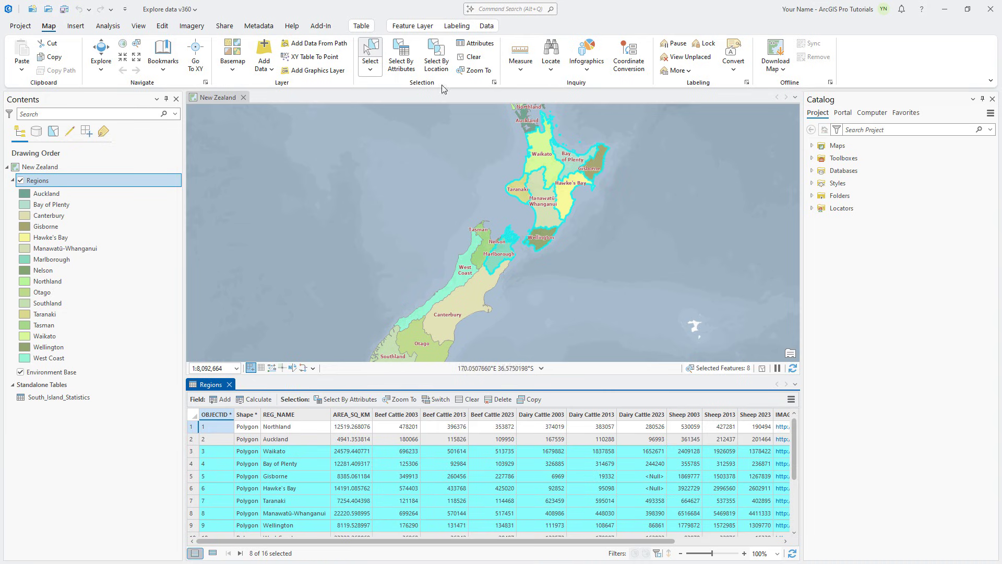
click(473, 44)
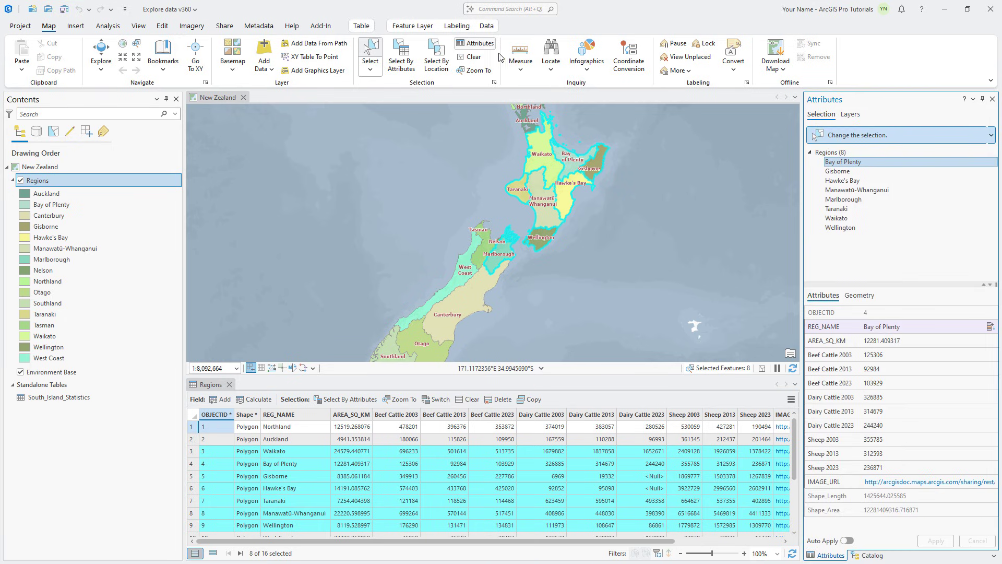
click(845, 198)
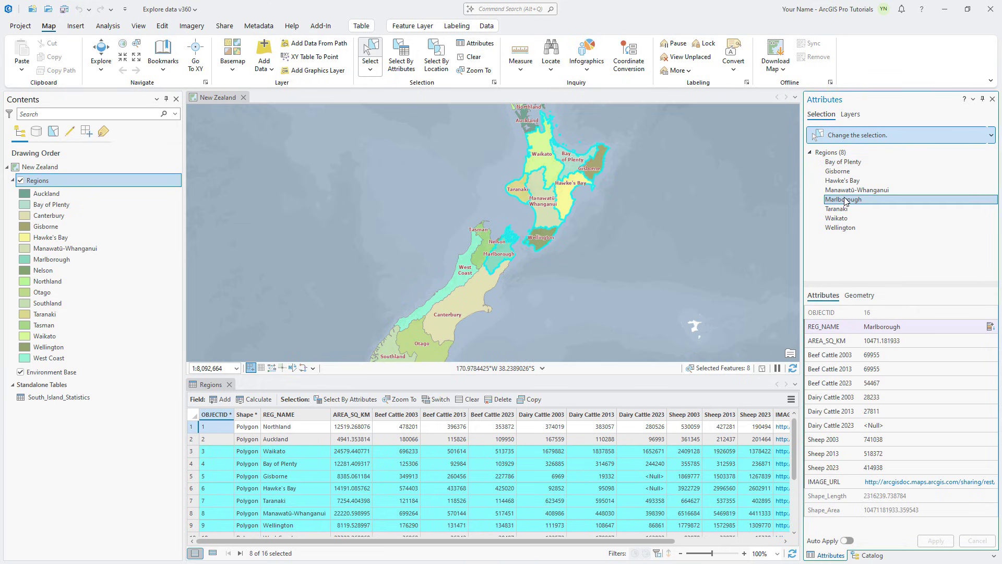
click(844, 218)
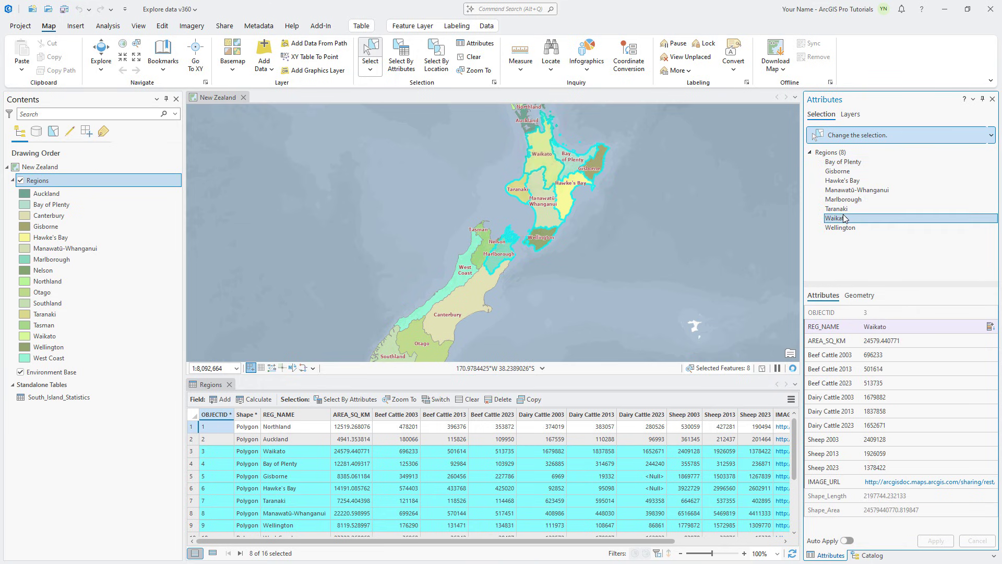
ctrl+click(846, 183)
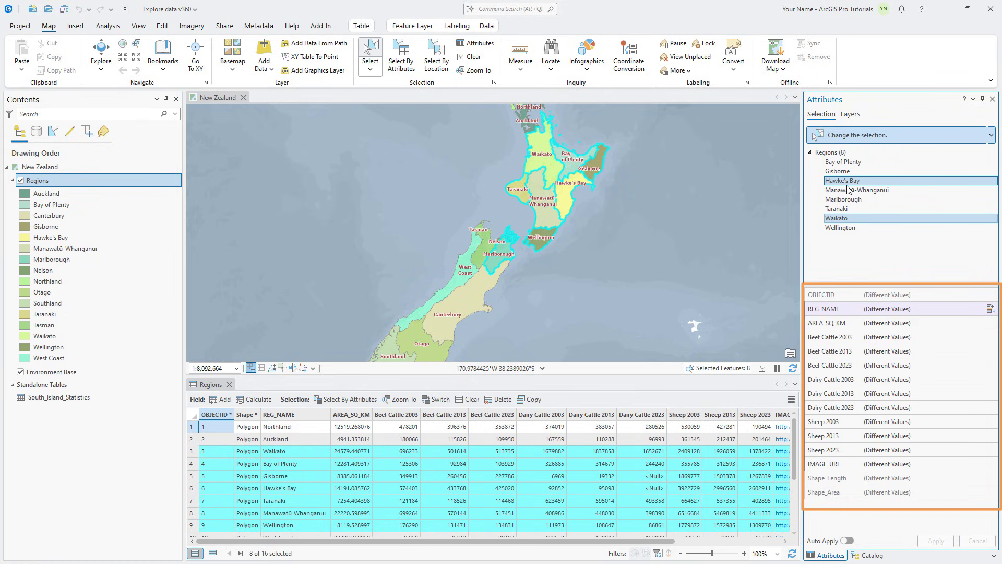
click(993, 99)
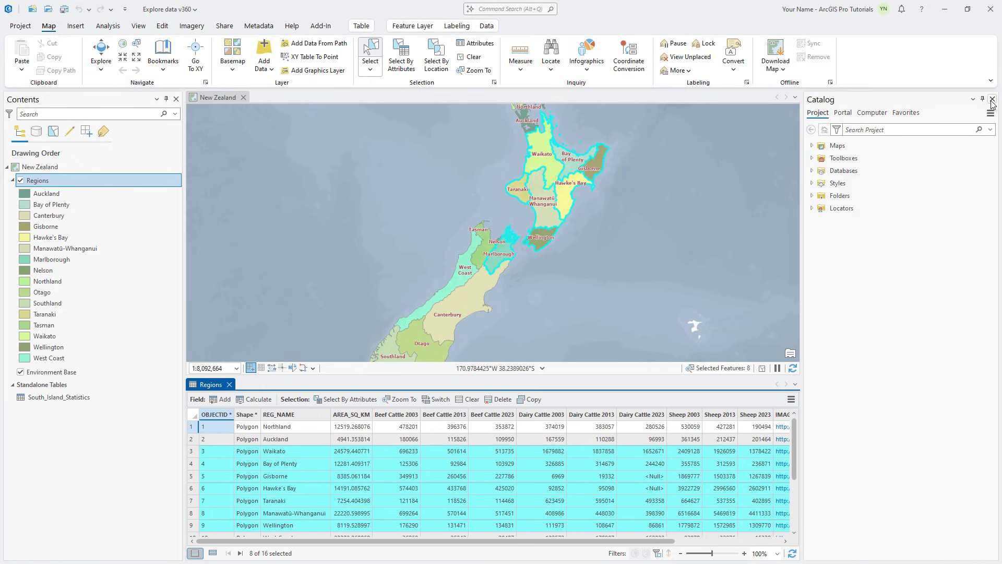
Step: Clear the region selection and sort the attribute table by Sheep 2023, highest first
click(464, 57)
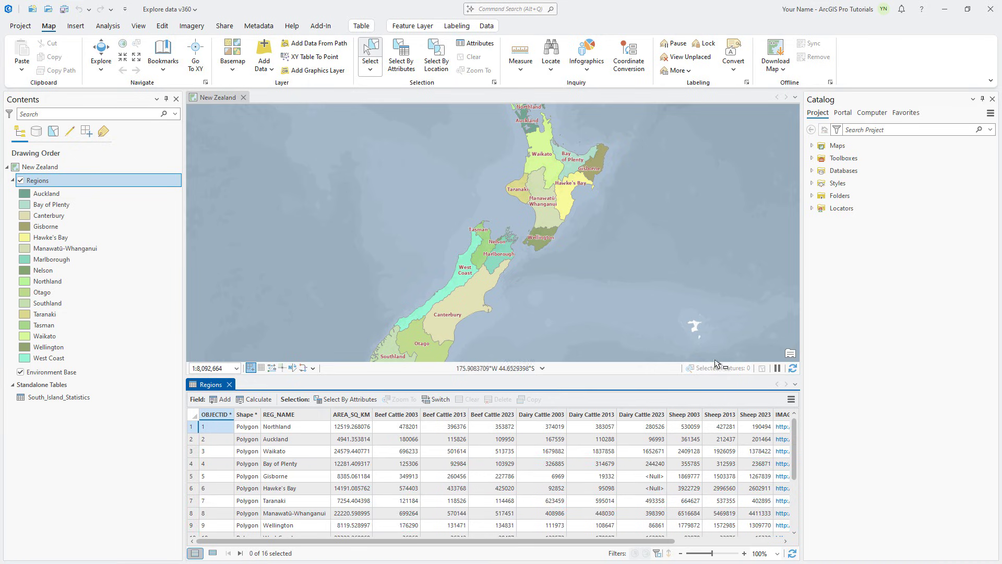
click(757, 416)
right_click(757, 416)
click(785, 257)
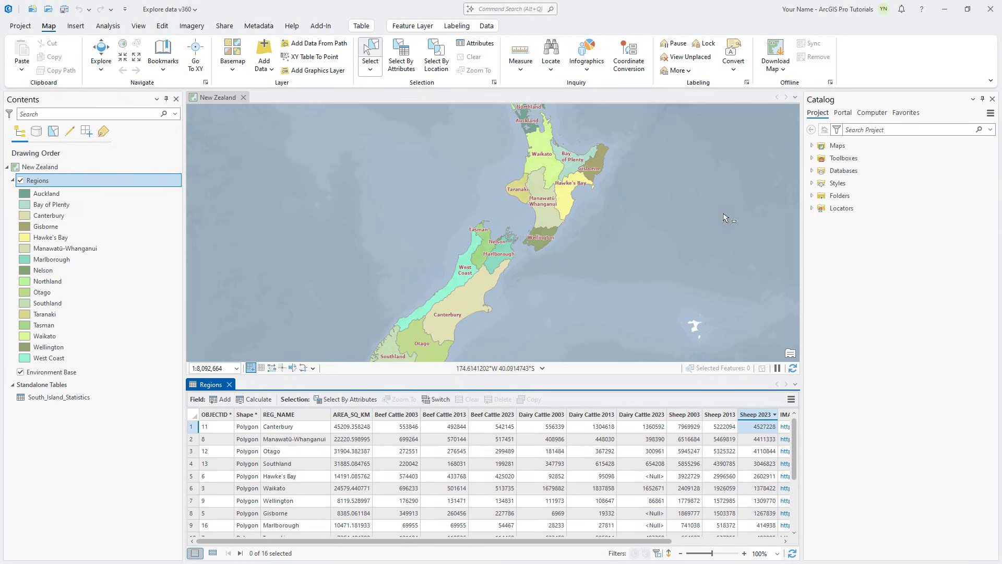
Step: Hide all Regions fields, then make REG_NAME and the 2023 beef, dairy and sheep fields visible
click(487, 26)
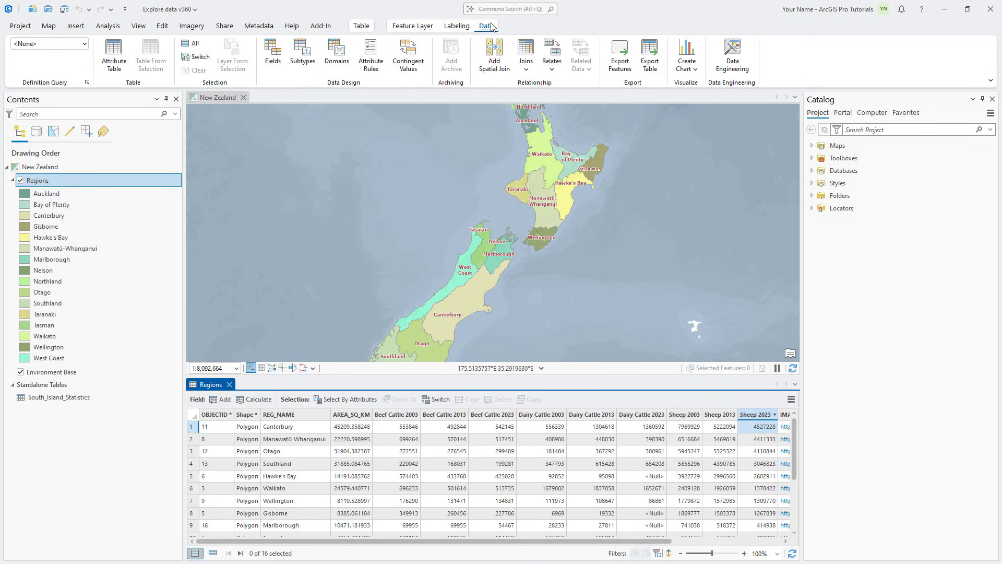
click(274, 57)
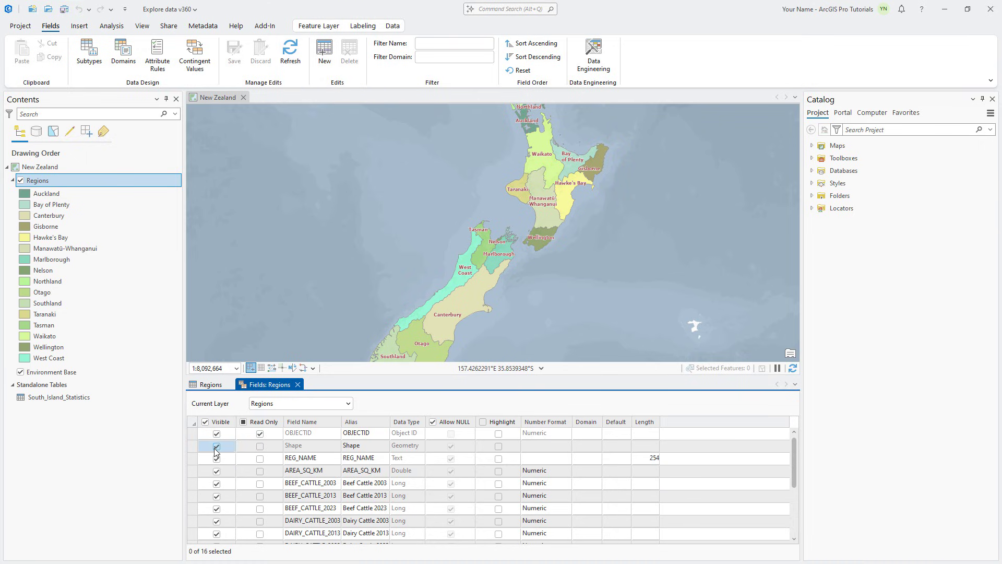
click(208, 424)
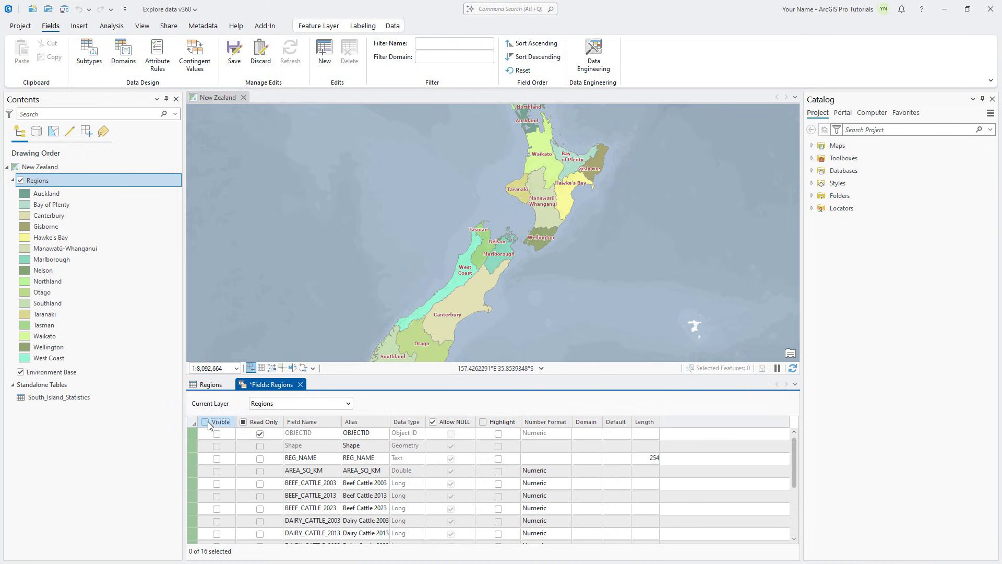
click(217, 460)
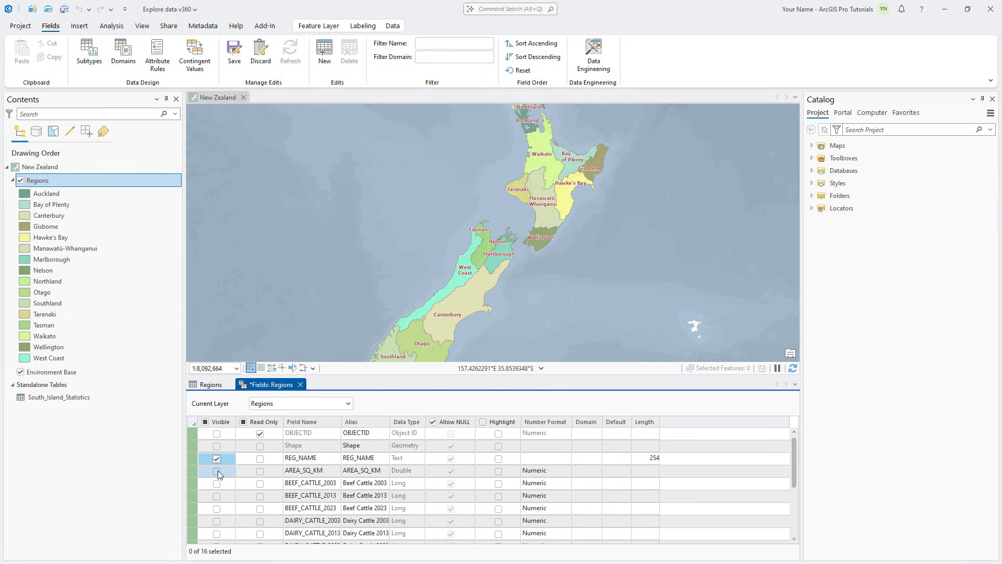
click(217, 508)
scroll(250, 509, down, 2)
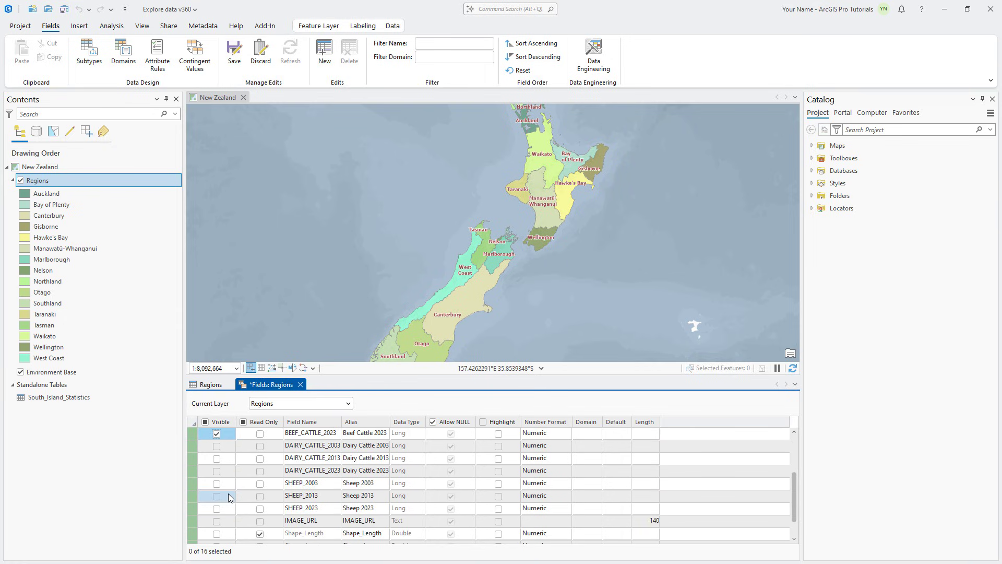
click(217, 471)
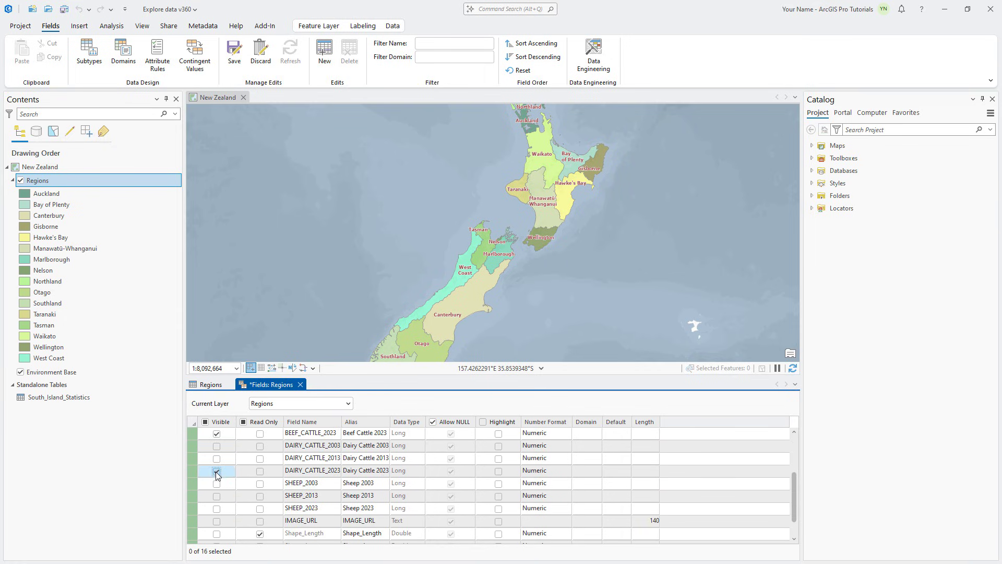
click(217, 509)
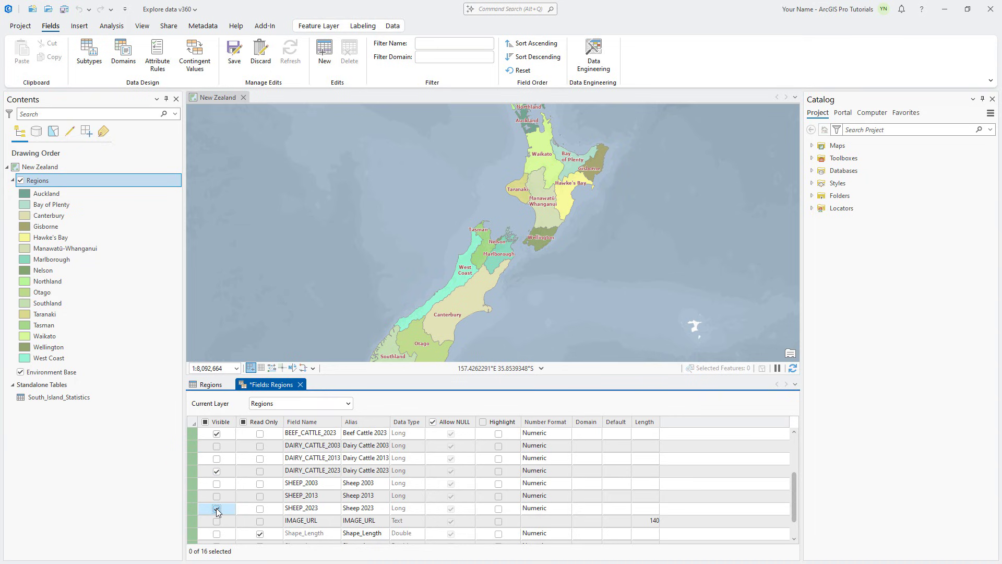
scroll(218, 511, up, 2)
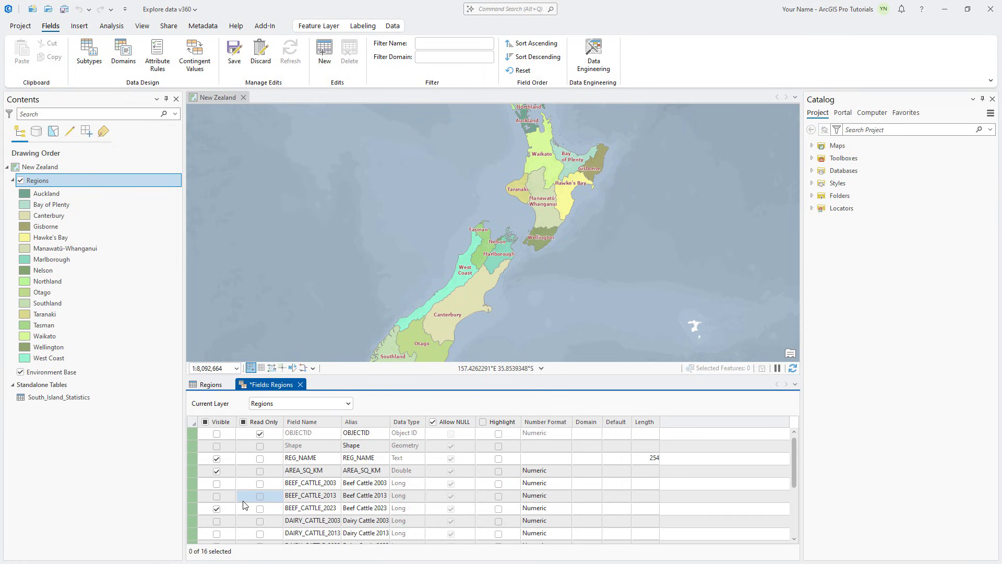
Step: Alias REG_NAME as 'Name' and AREA_SQ_KM as 'Area Square Km'
double_click(360, 460)
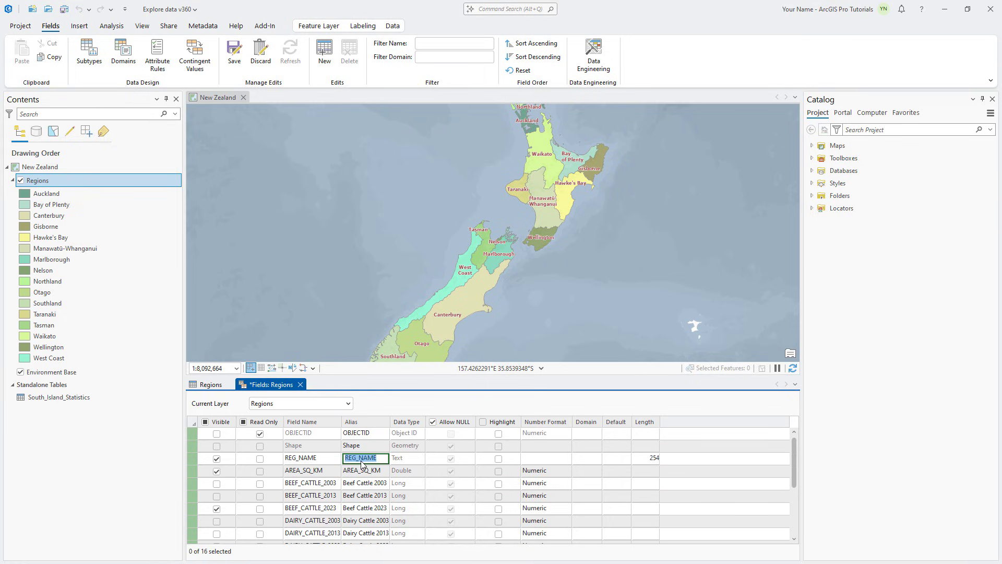
text(Name)
click(358, 471)
click(356, 472)
text(Area Square Km)
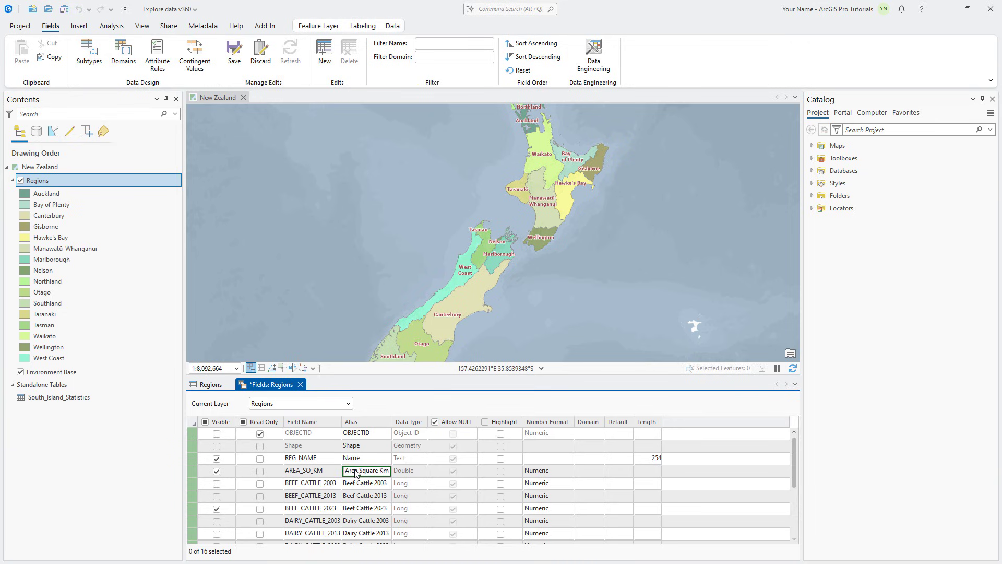
key(Return)
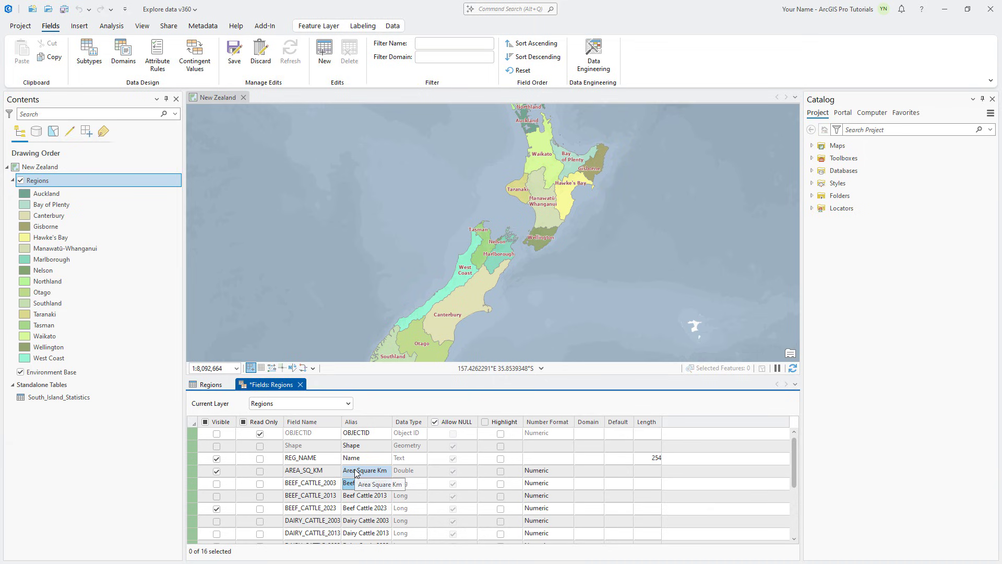
click(547, 472)
click(550, 475)
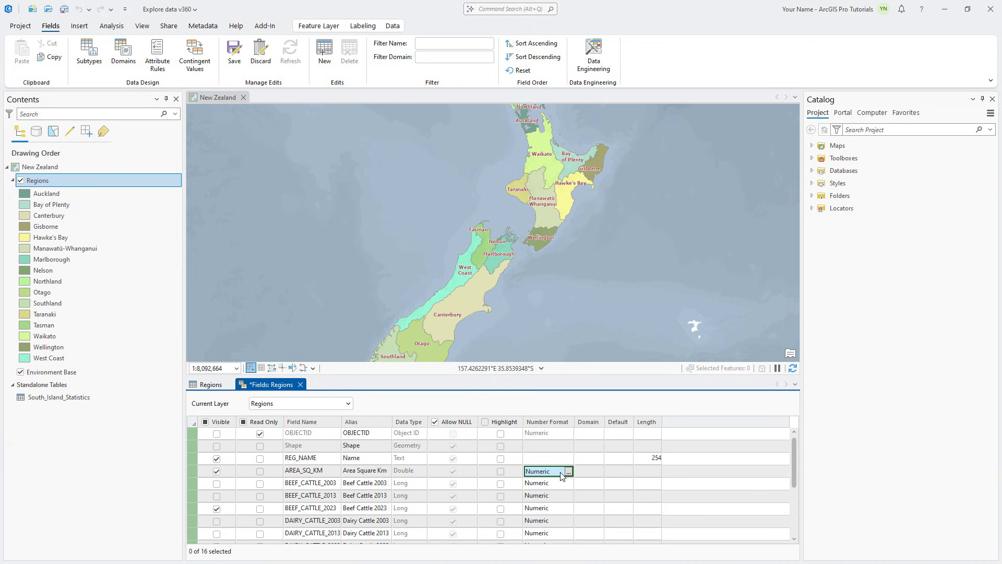
Step: Format AREA_SQ_KM with 2 decimal places and thousands separators
click(569, 473)
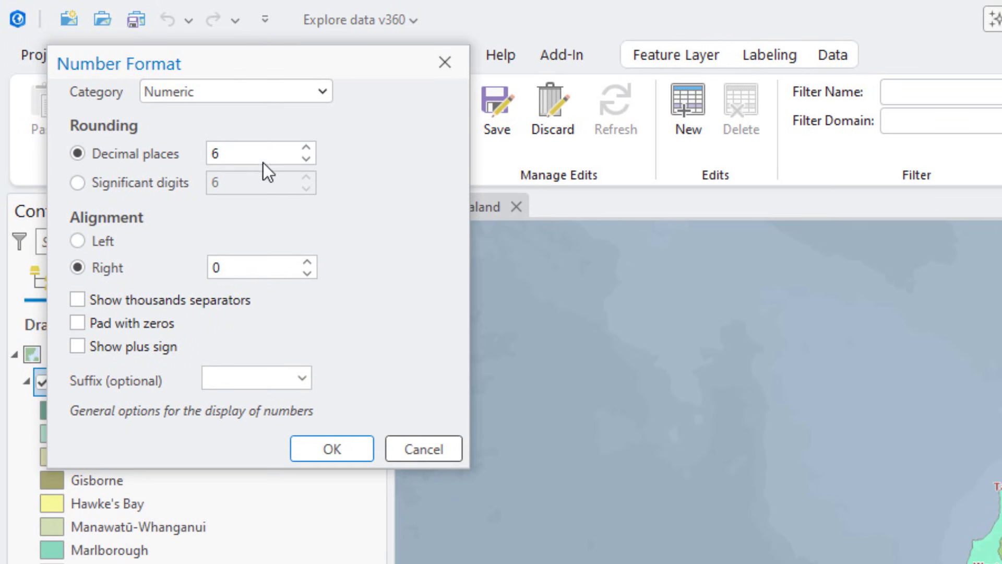
drag(263, 162, 190, 144)
text(2)
click(78, 299)
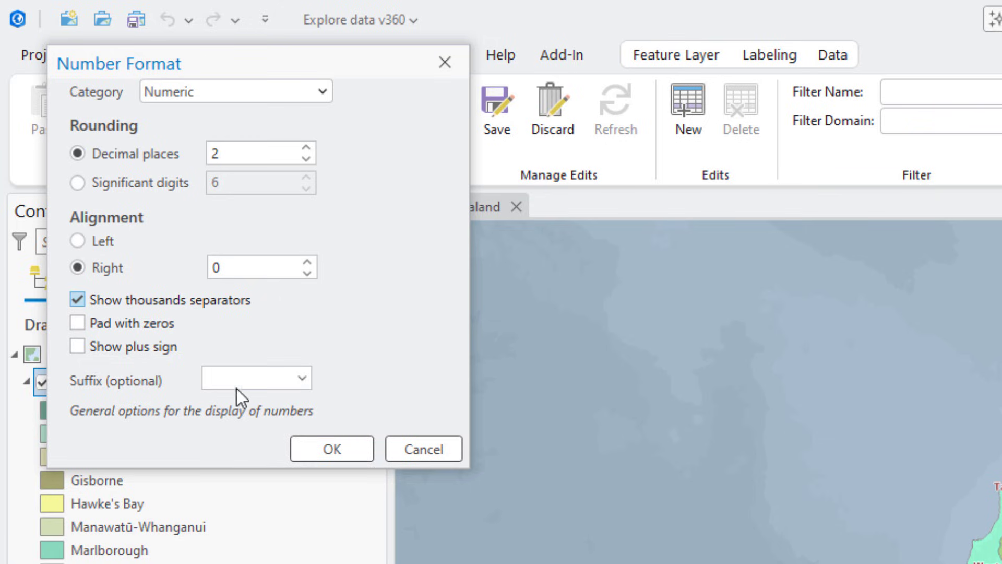
click(340, 448)
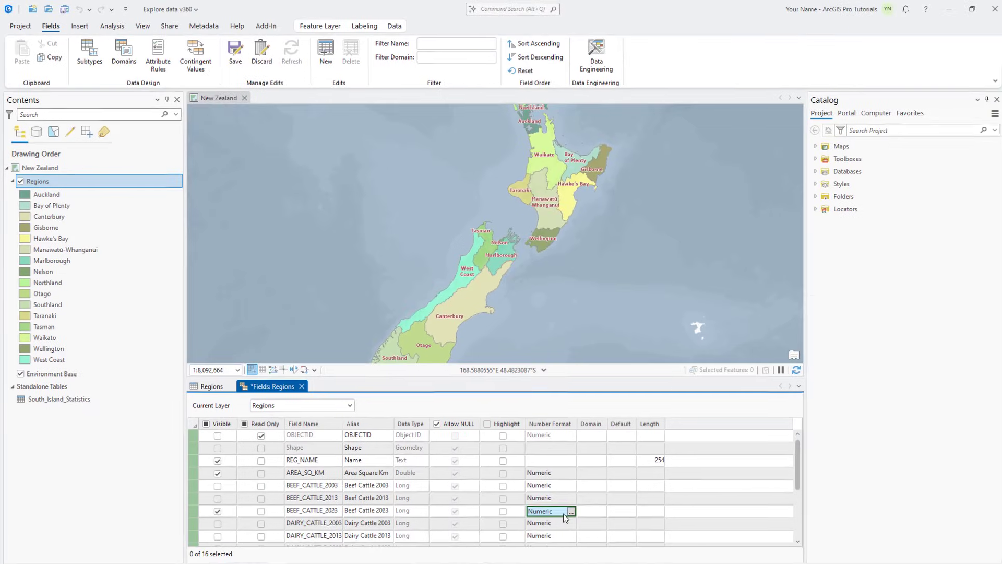
Step: Add thousands separators to BEEF_CATTLE_2023, DAIRY_CATTLE_2023 and SHEEP_2023, then save the field edits
click(569, 509)
click(37, 141)
click(156, 211)
scroll(454, 483, down, 2)
click(567, 472)
click(568, 472)
click(37, 140)
click(157, 211)
click(550, 513)
click(569, 509)
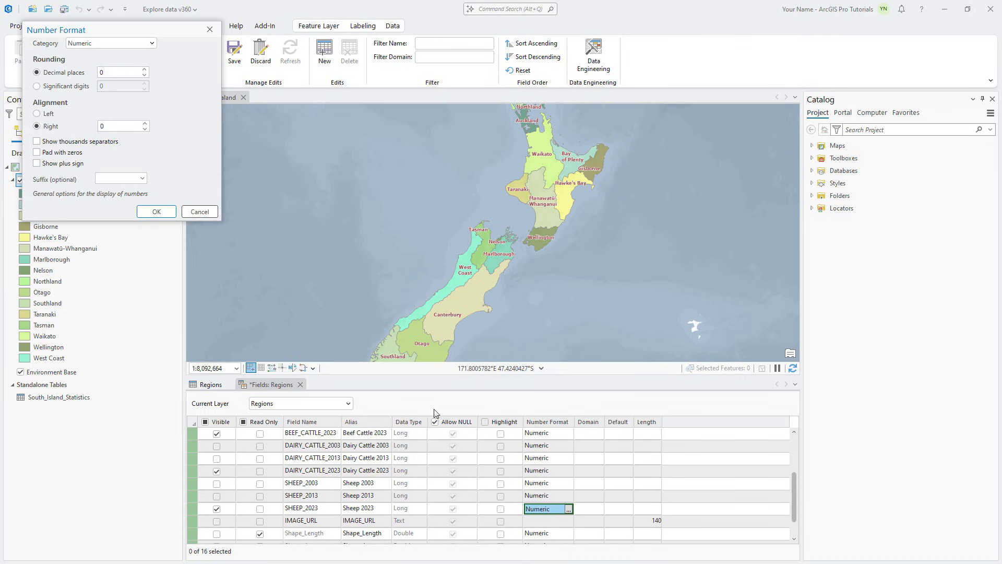
click(36, 141)
click(169, 215)
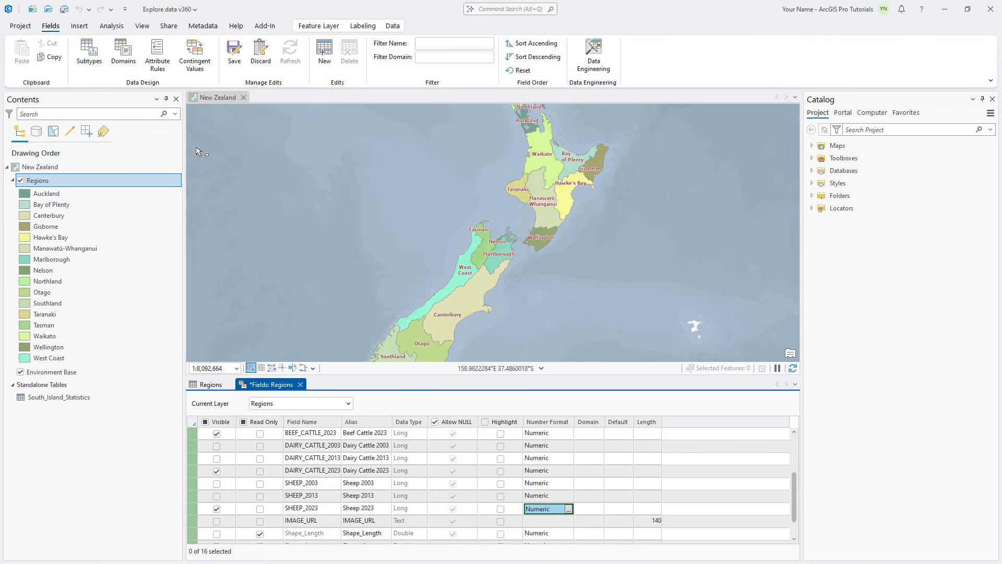
click(234, 57)
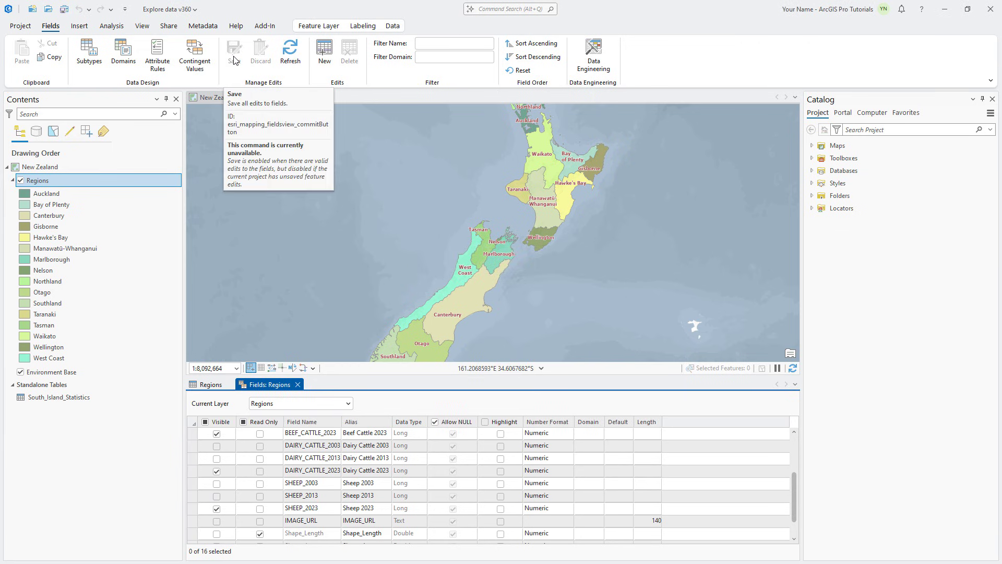
Step: Close the Fields view, then check and close Otago's pop-up from its table row
click(298, 384)
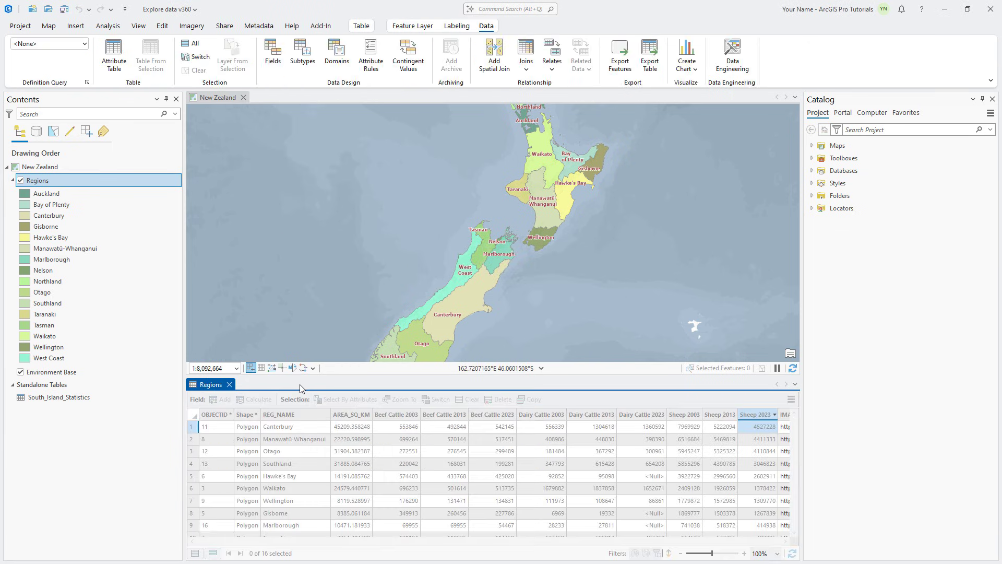
click(197, 452)
right_click(197, 452)
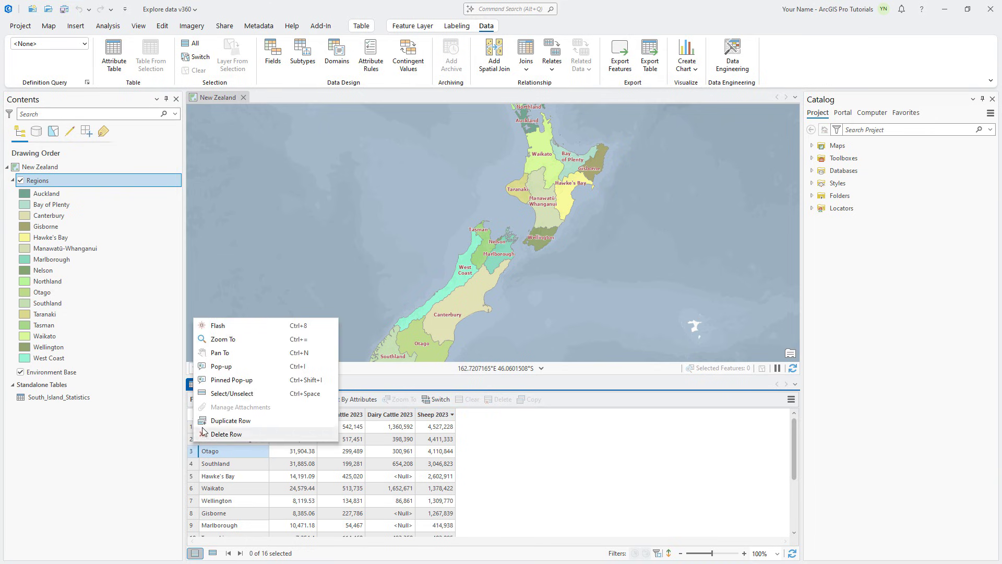
click(234, 368)
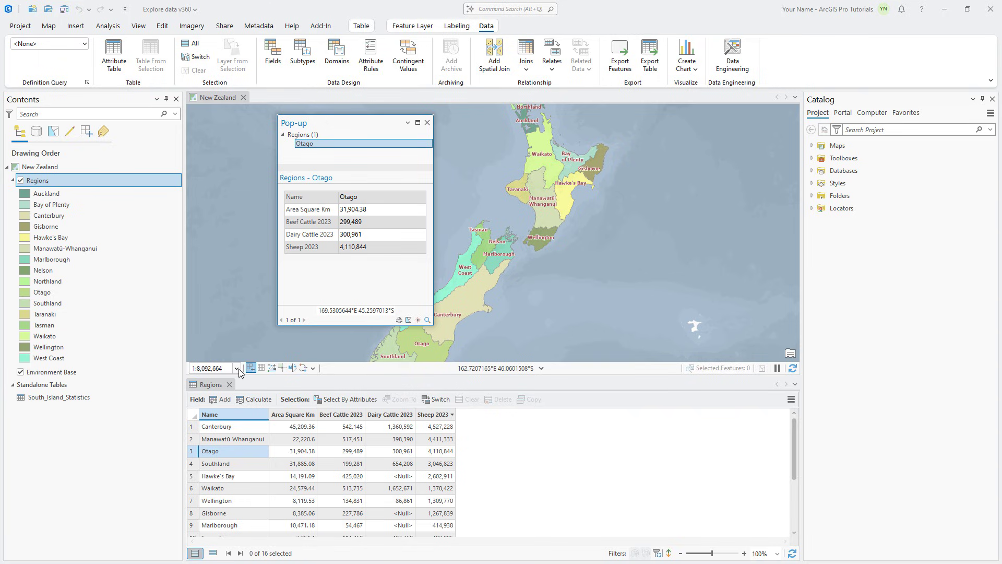
click(428, 122)
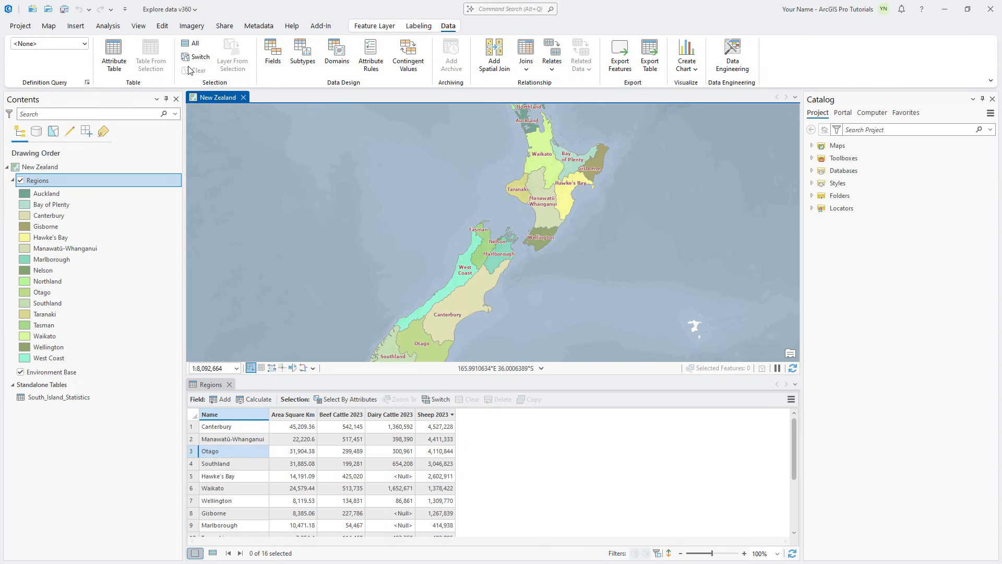
Step: Start a Select By Attribute query where Sheep 2023 is greater than or equal to 1000000
click(47, 26)
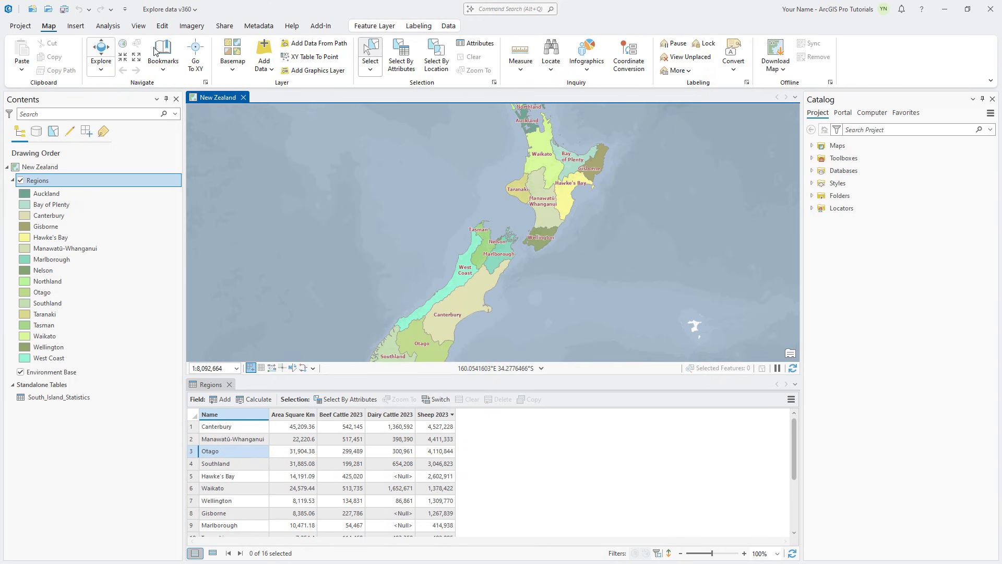
click(402, 62)
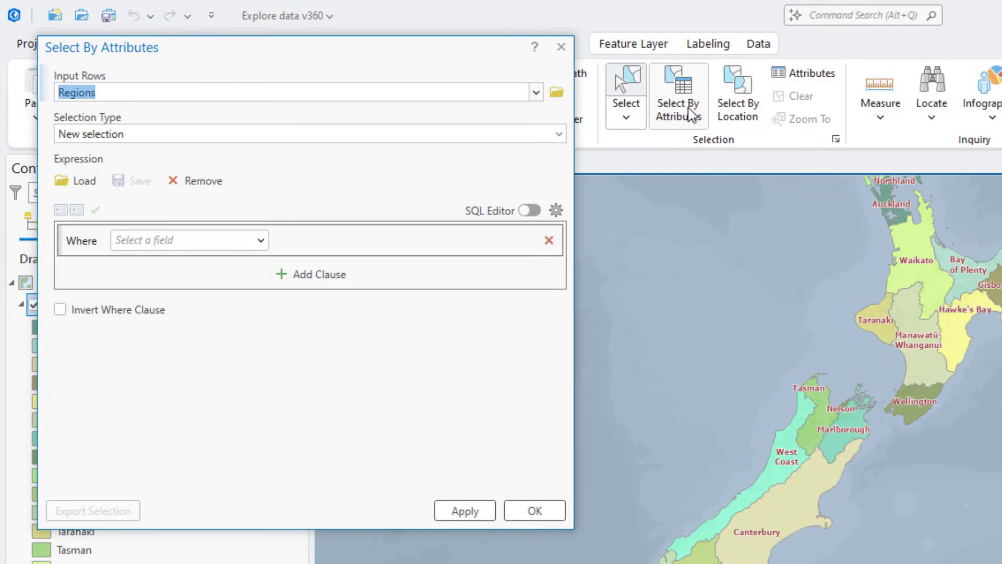
click(260, 245)
click(236, 328)
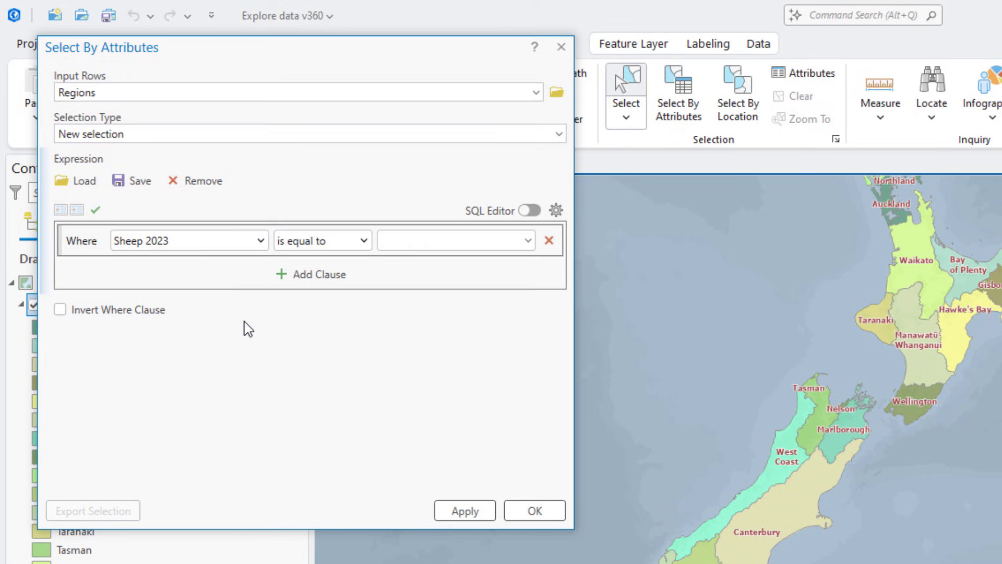
click(364, 243)
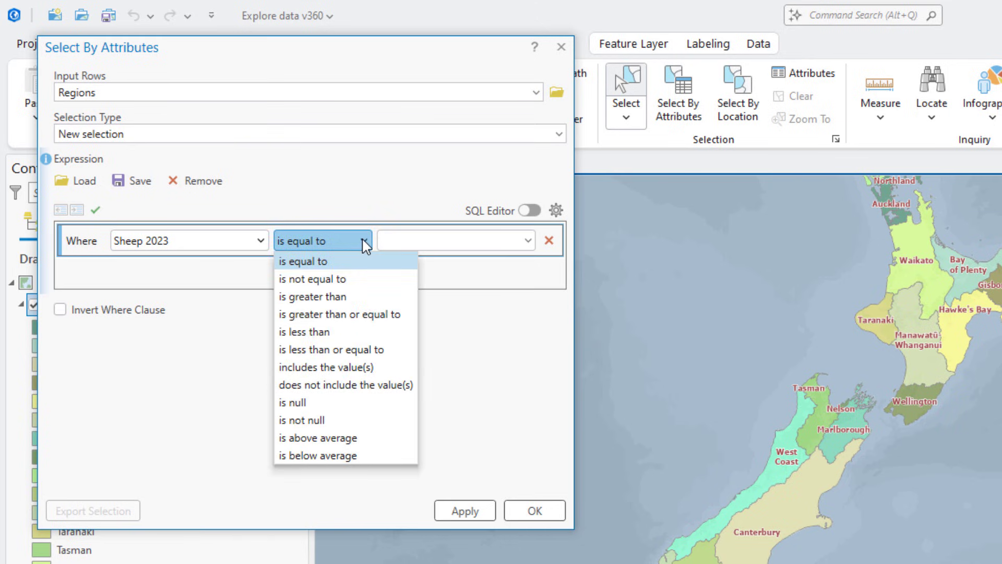
click(363, 314)
click(392, 241)
text(1000000)
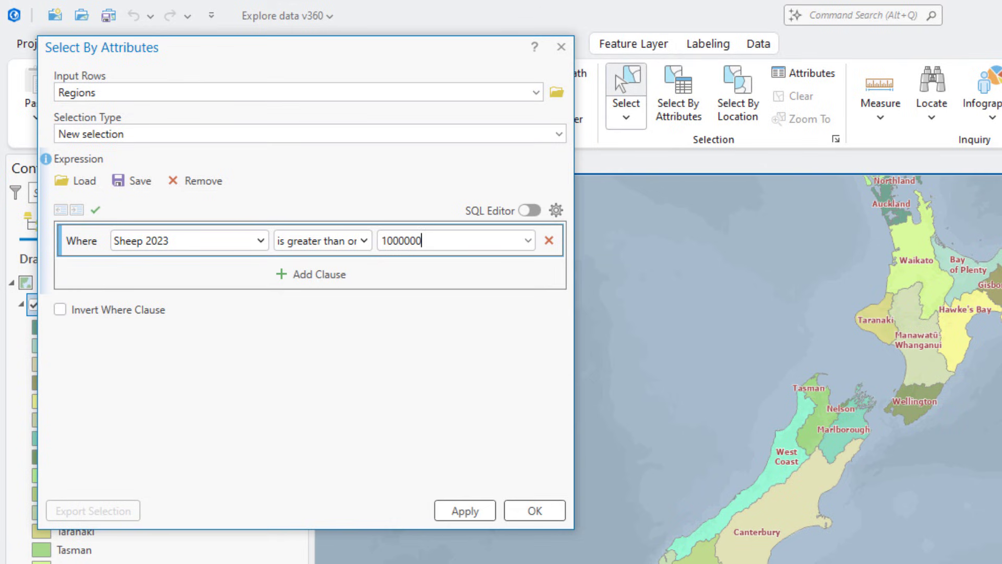
Step: Add a Beef Cattle 2023 >= 500000 clause, run the selection, then clear it
click(348, 275)
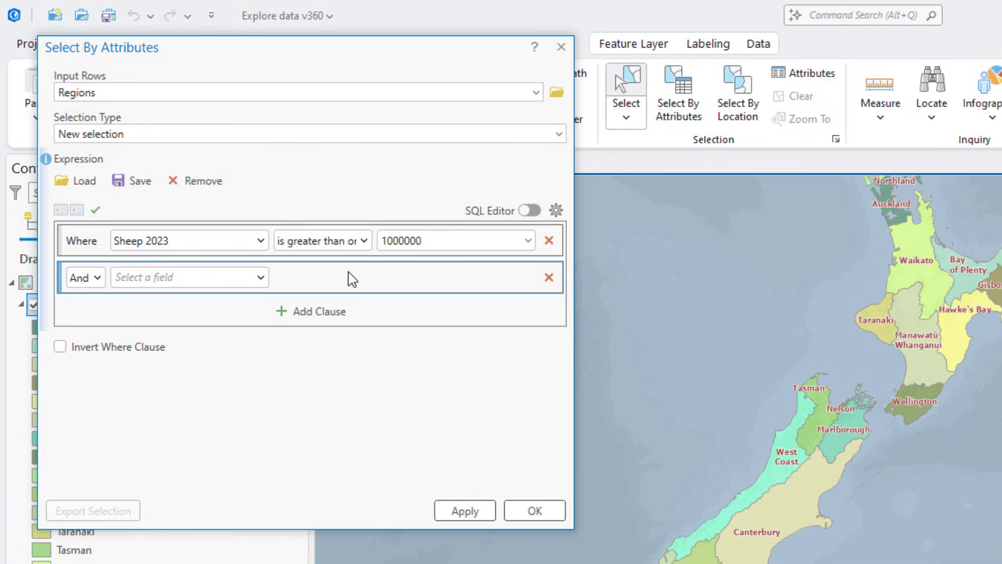
click(253, 280)
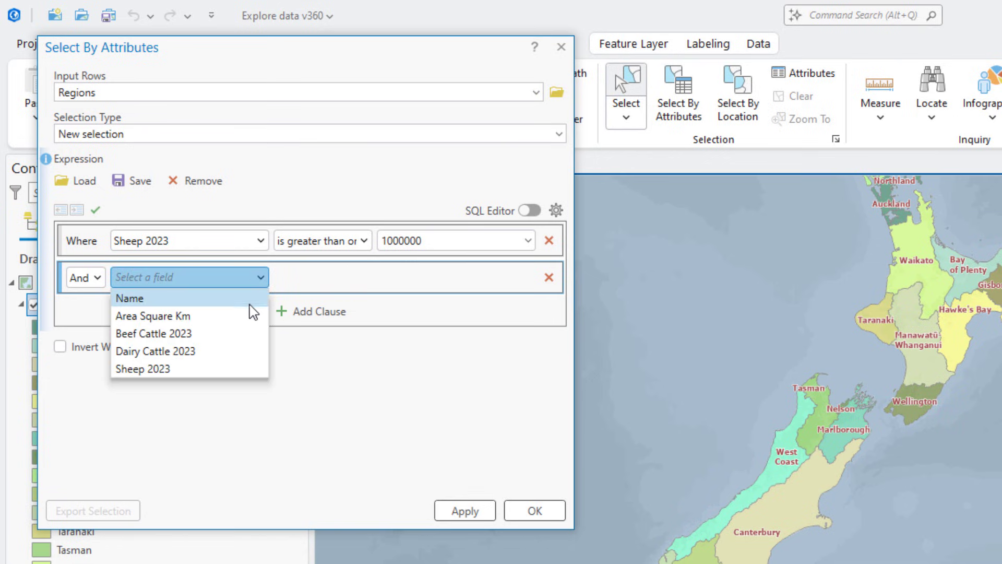
click(247, 333)
click(332, 285)
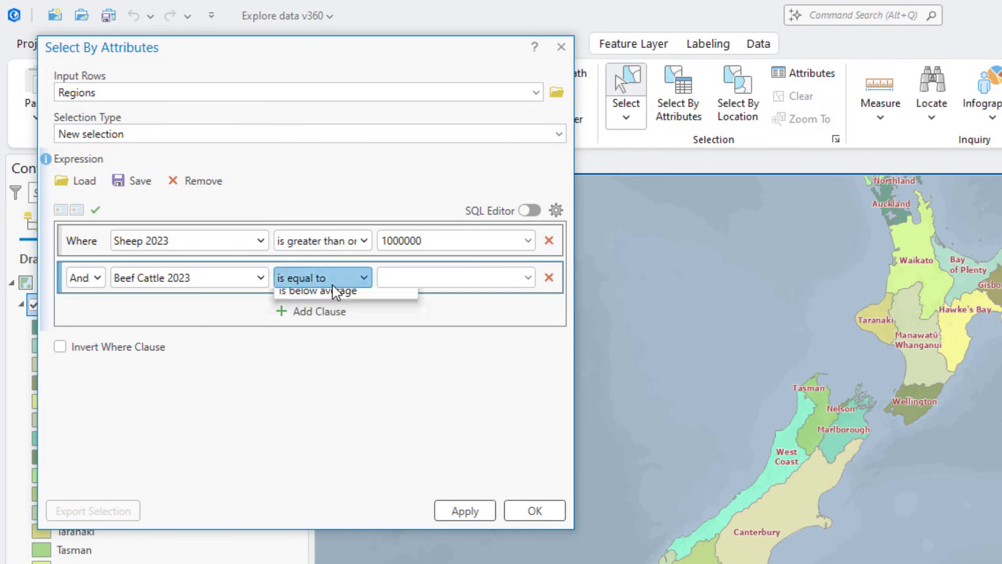
click(339, 351)
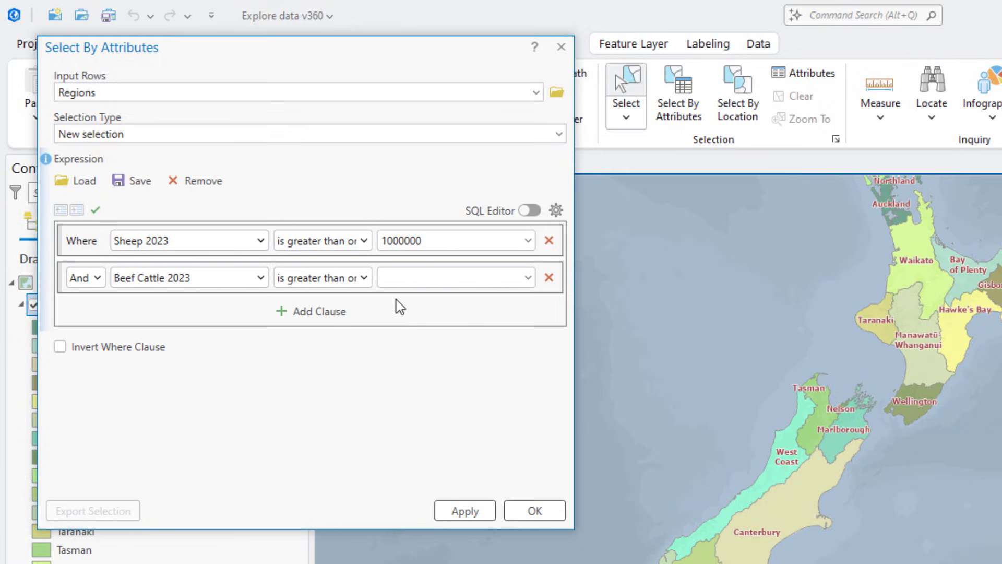
click(403, 283)
text(500000)
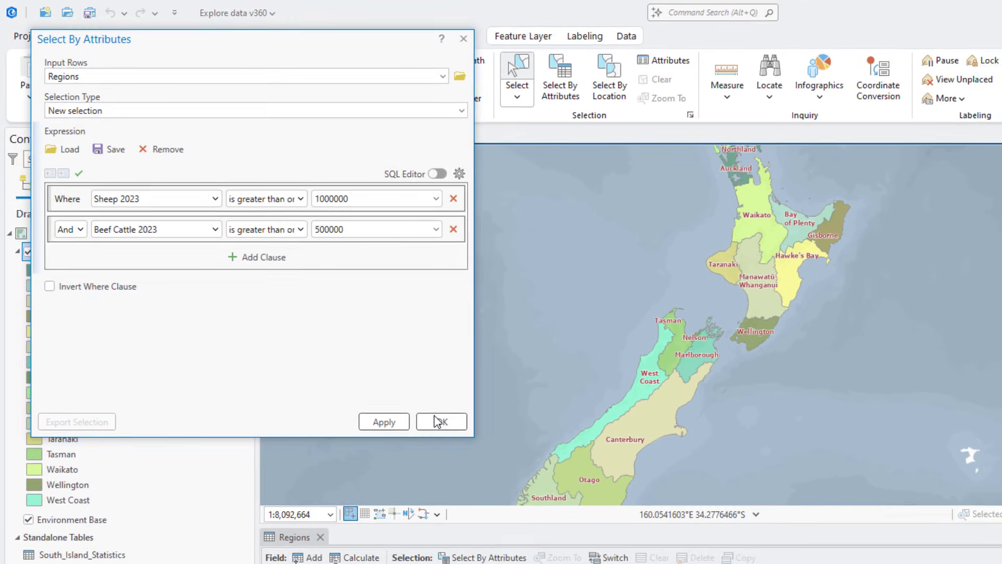
click(522, 498)
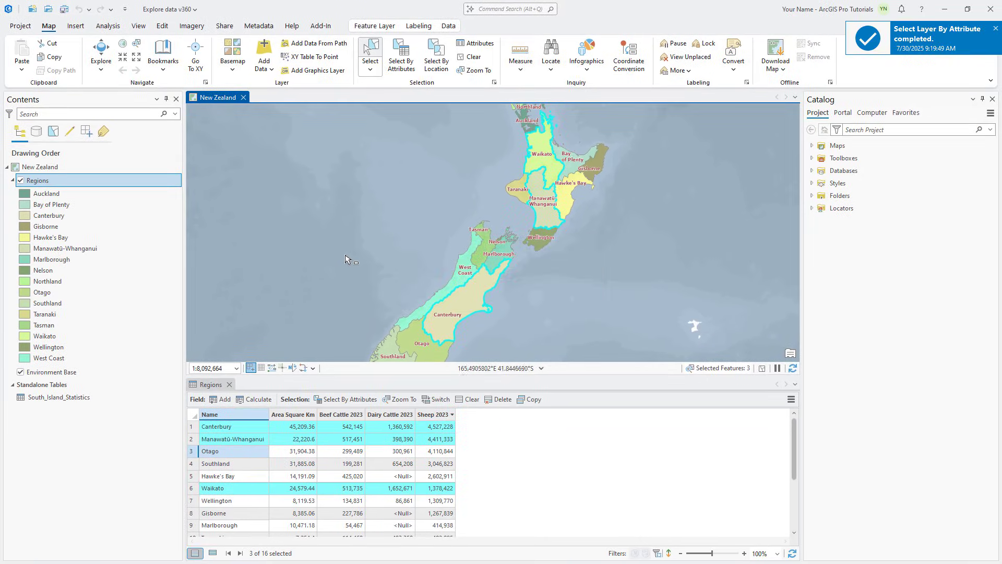
click(463, 57)
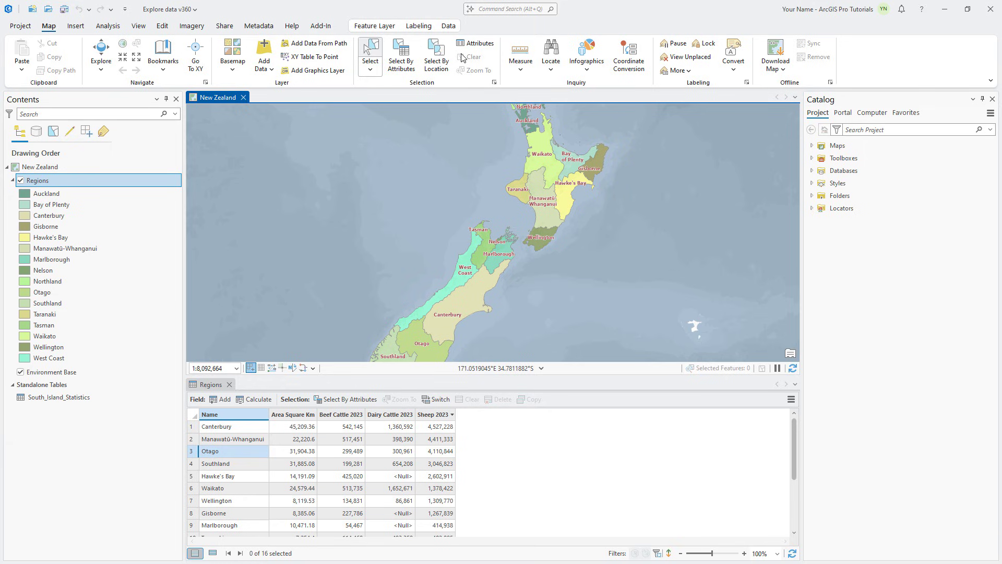
Step: Draw a selection polygon around the South Island and show only its seven selected records
click(101, 52)
drag(441, 321, 462, 245)
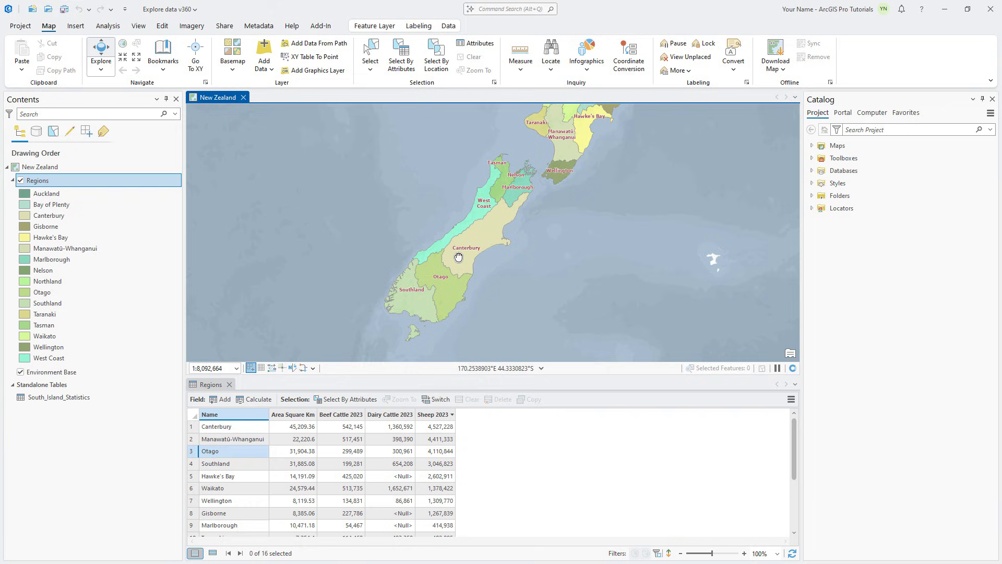
click(370, 68)
click(393, 107)
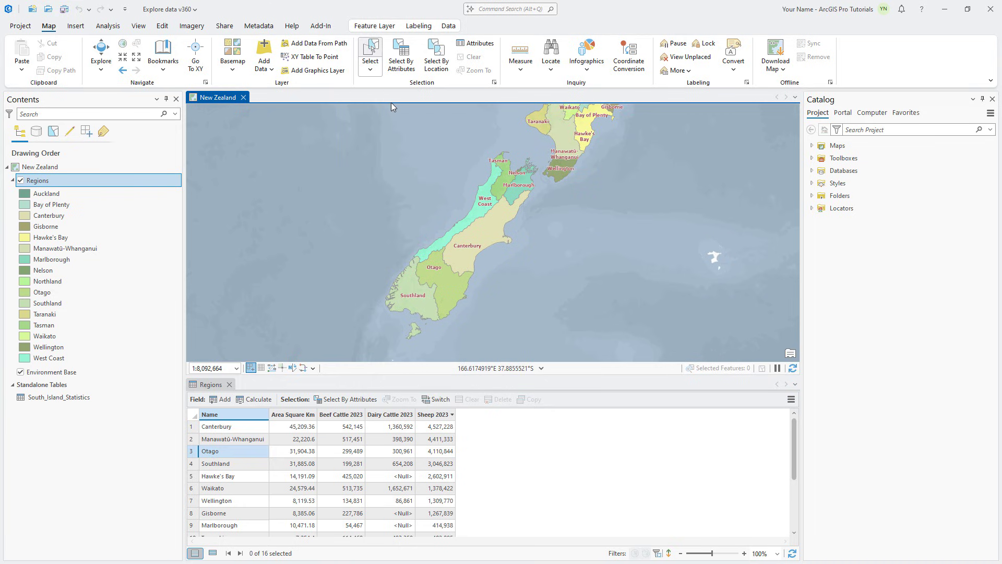
click(374, 304)
click(491, 142)
click(560, 200)
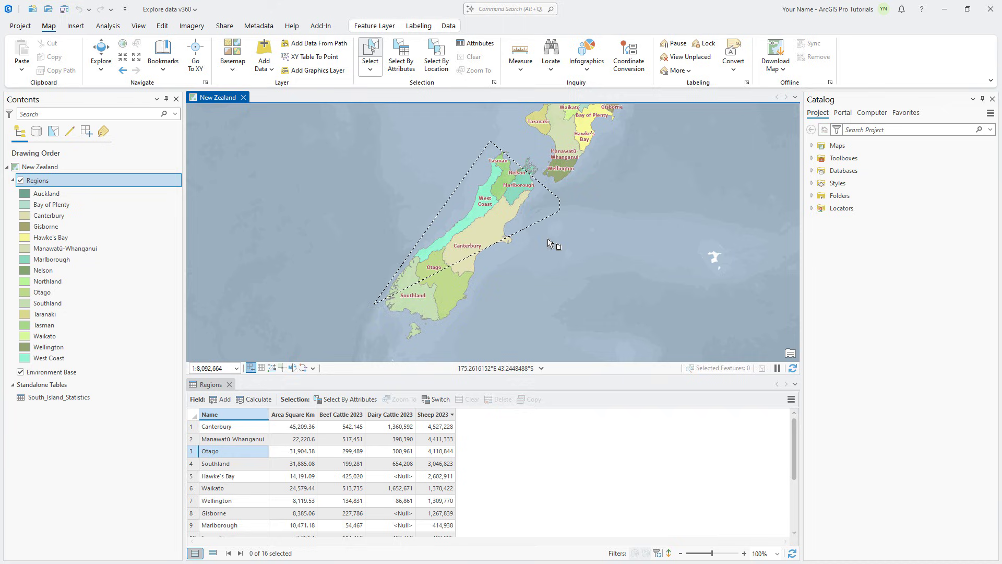
double_click(418, 356)
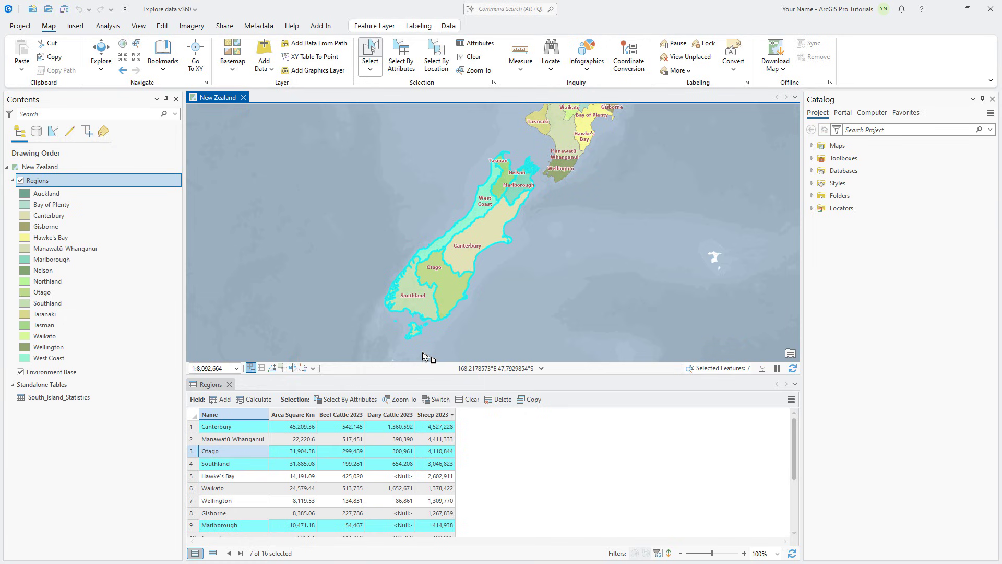
click(214, 554)
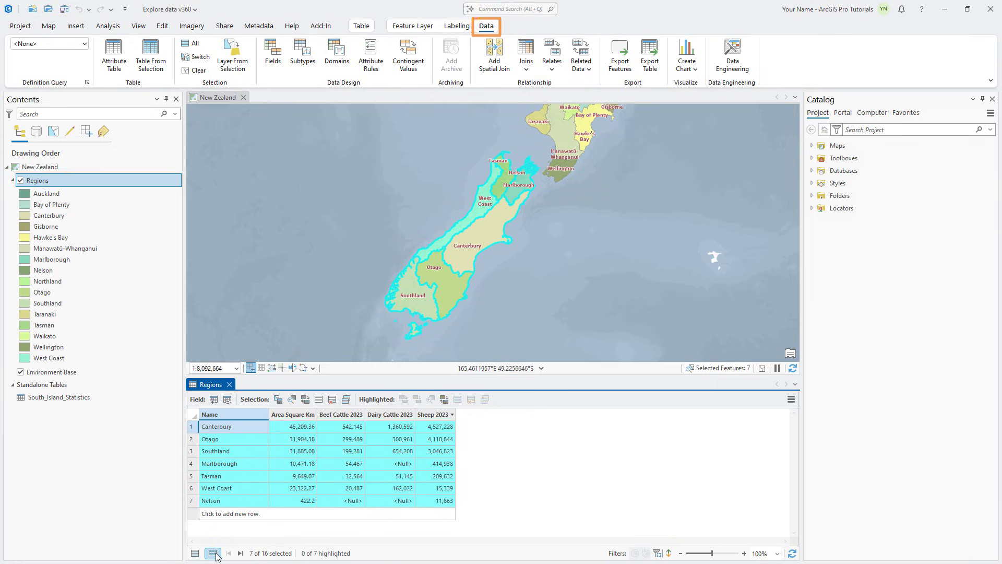
Step: Calculate Data Engineering statistics for all fields of the seven regions and freeze the Alias column
click(733, 52)
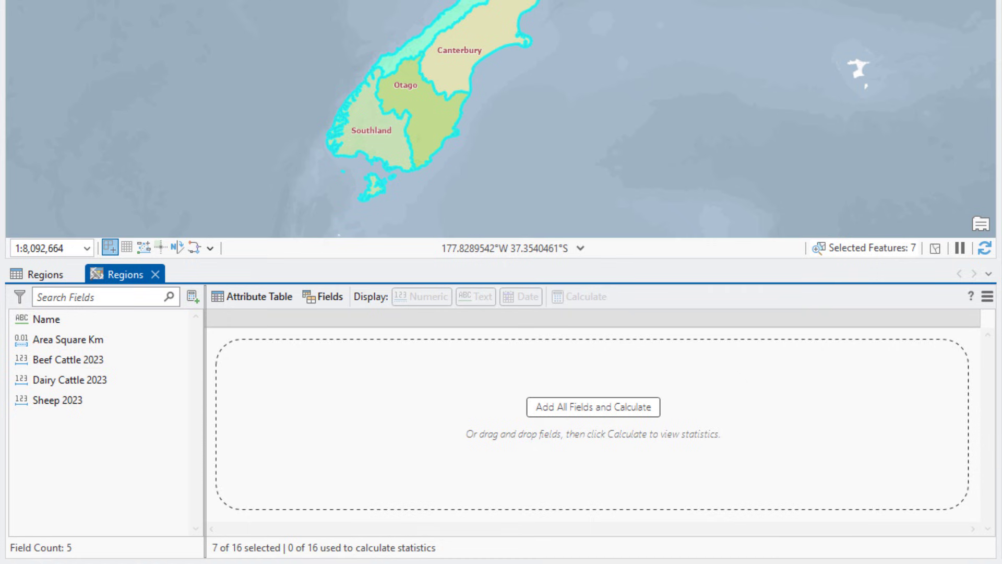
click(624, 403)
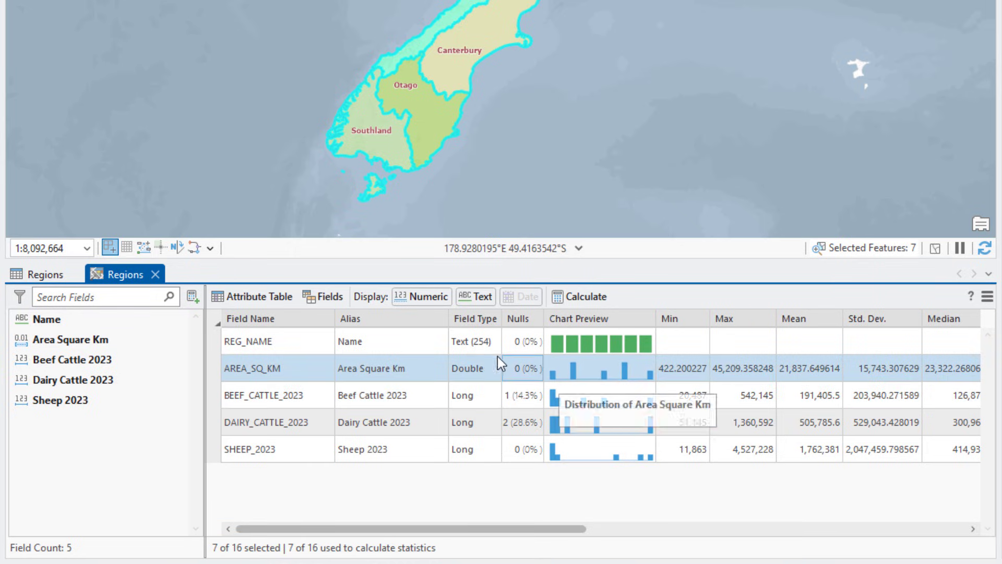
right_click(400, 327)
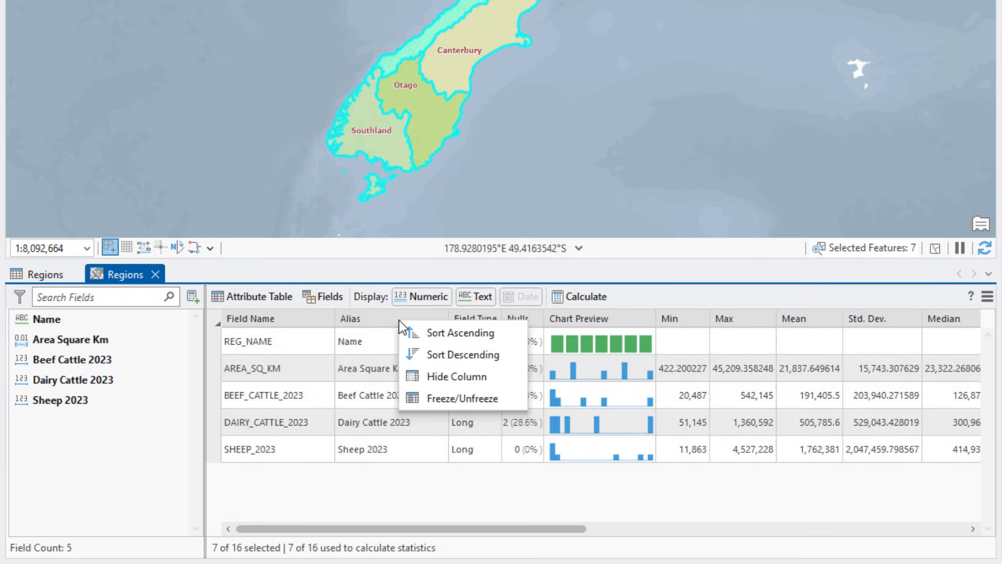
click(456, 398)
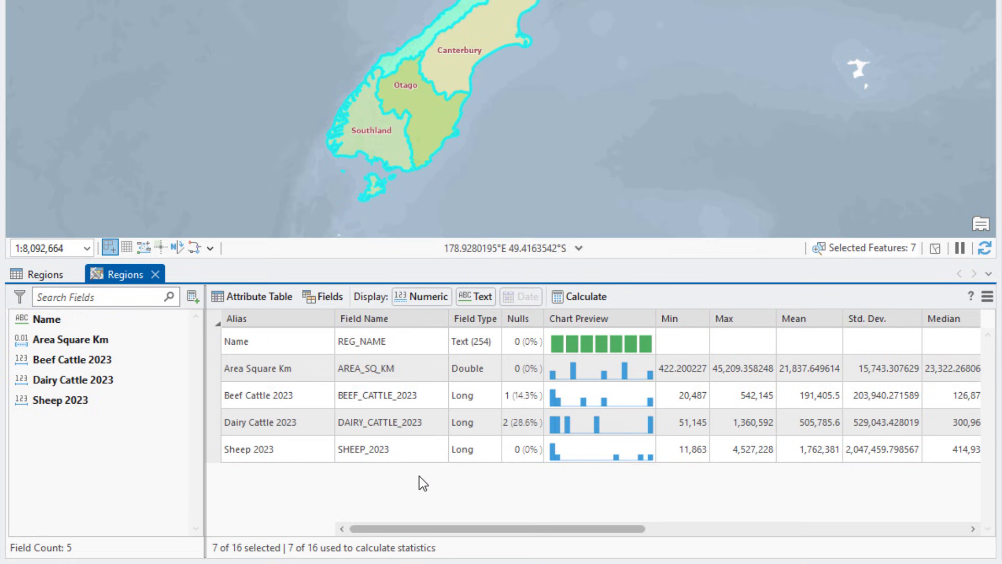
drag(395, 529, 654, 563)
Step: Switch the Regions selection to the nine North Island regions and pan the map north
click(488, 455)
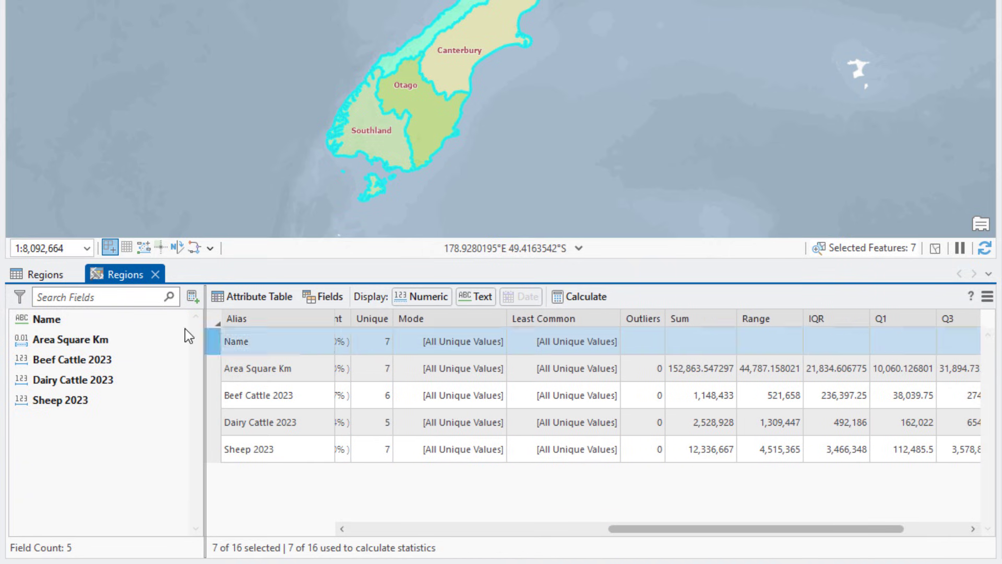
click(20, 275)
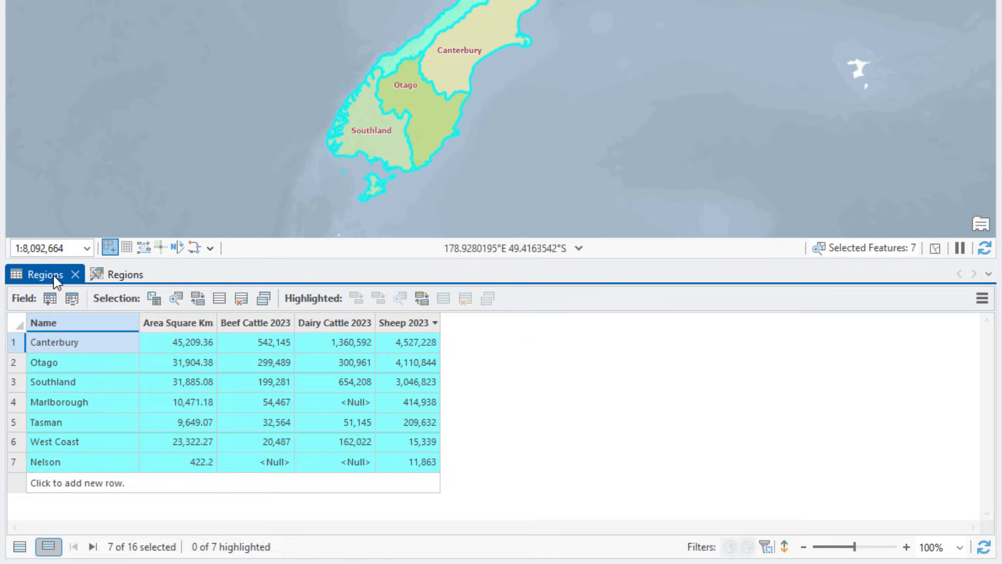
click(197, 307)
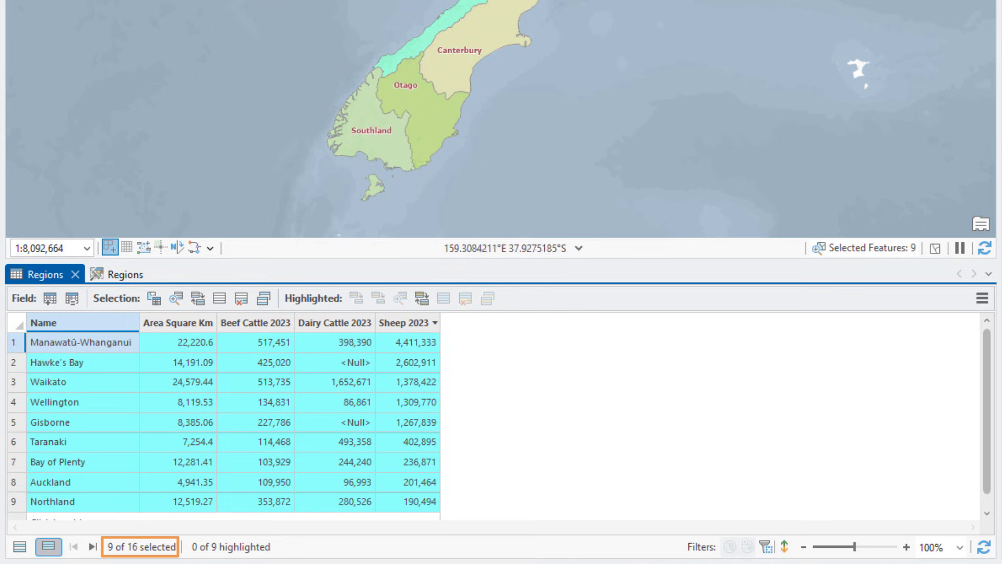
drag(557, 54, 481, 217)
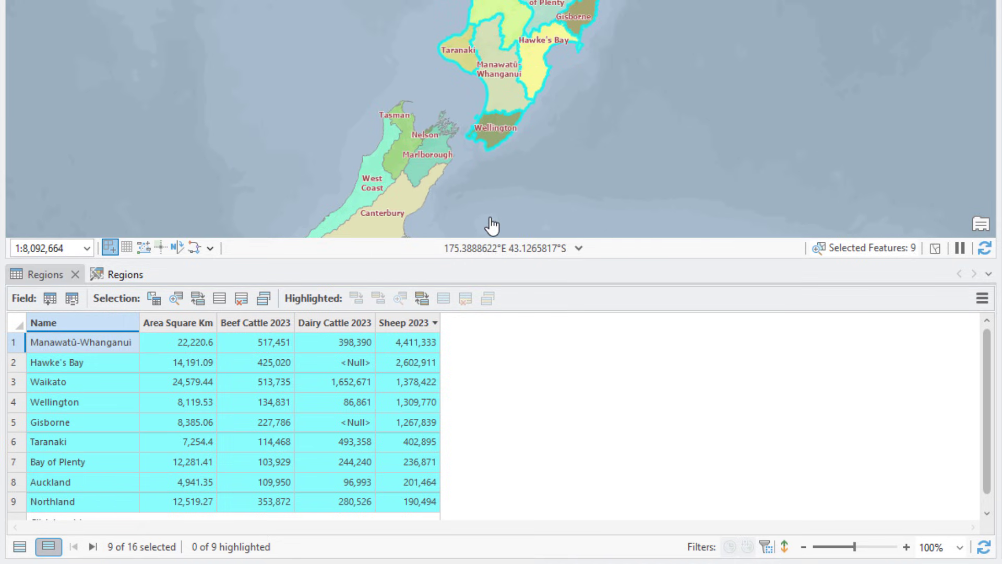
Step: Recalculate the field statistics for the North Island selection, giving a Sheep 2023 sum of 12,001,999
click(121, 277)
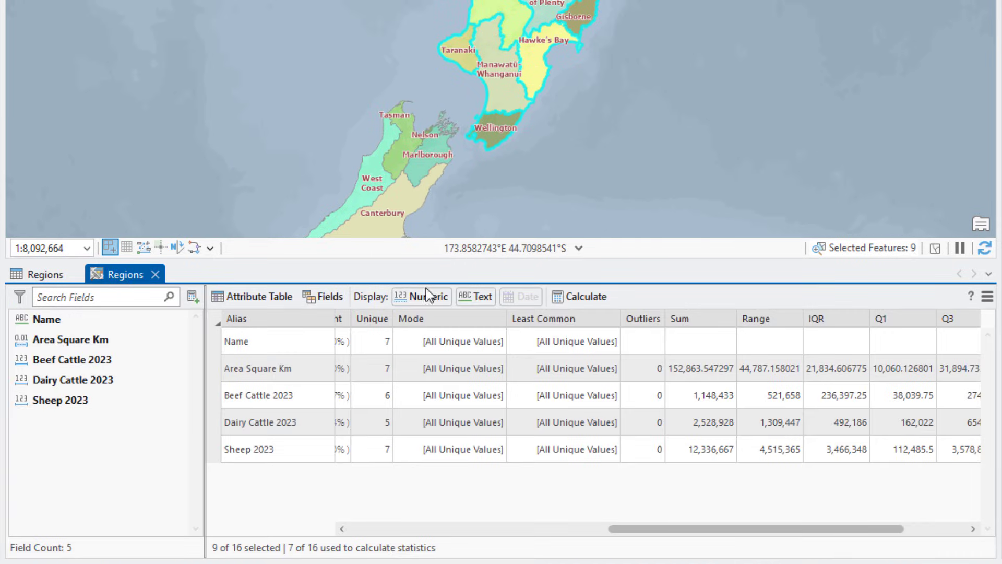
click(591, 296)
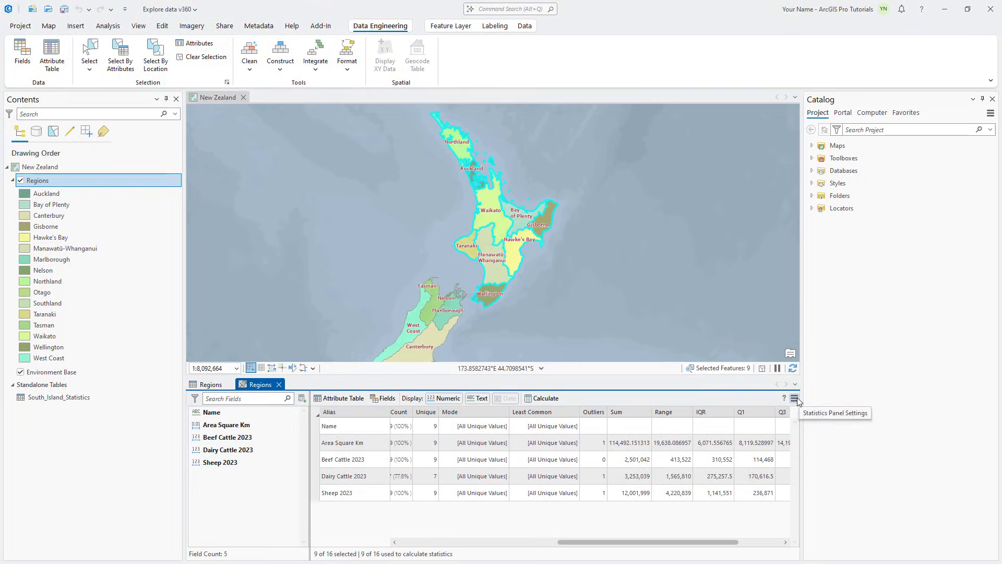
Step: Set up Export Statistics As Table without Name, Numeric field types, output named North_Island_Statistics
click(795, 399)
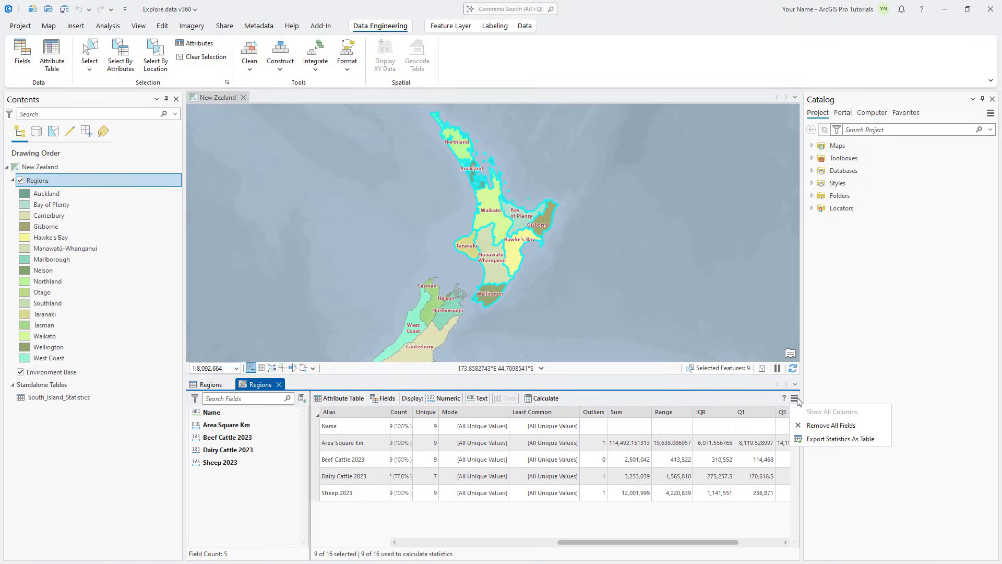
click(830, 439)
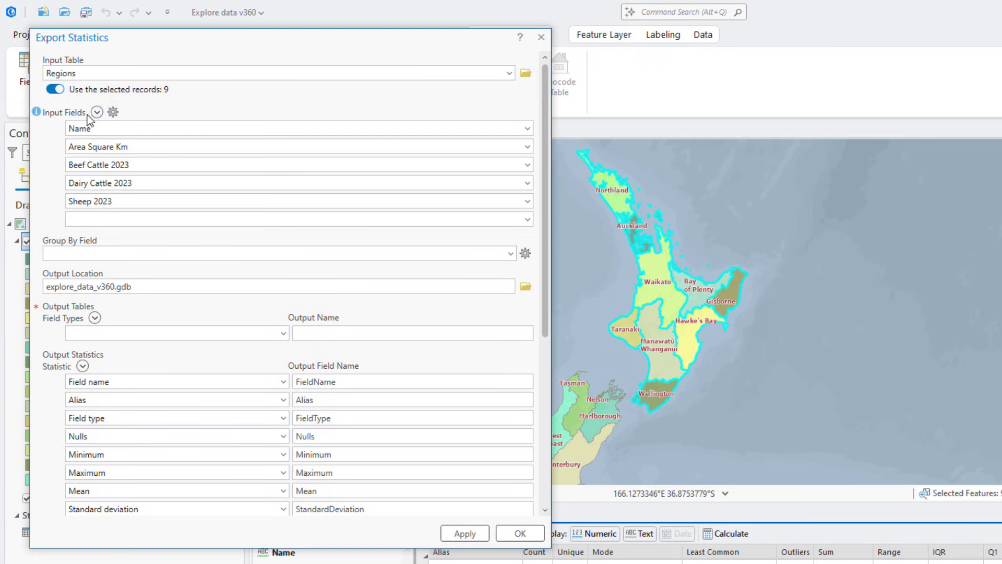
click(61, 133)
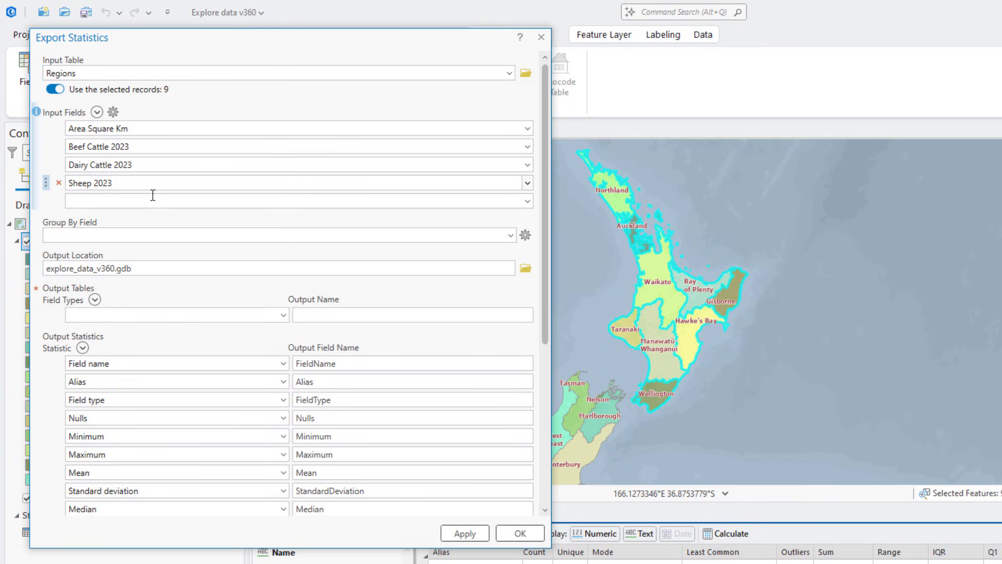
click(283, 314)
click(280, 334)
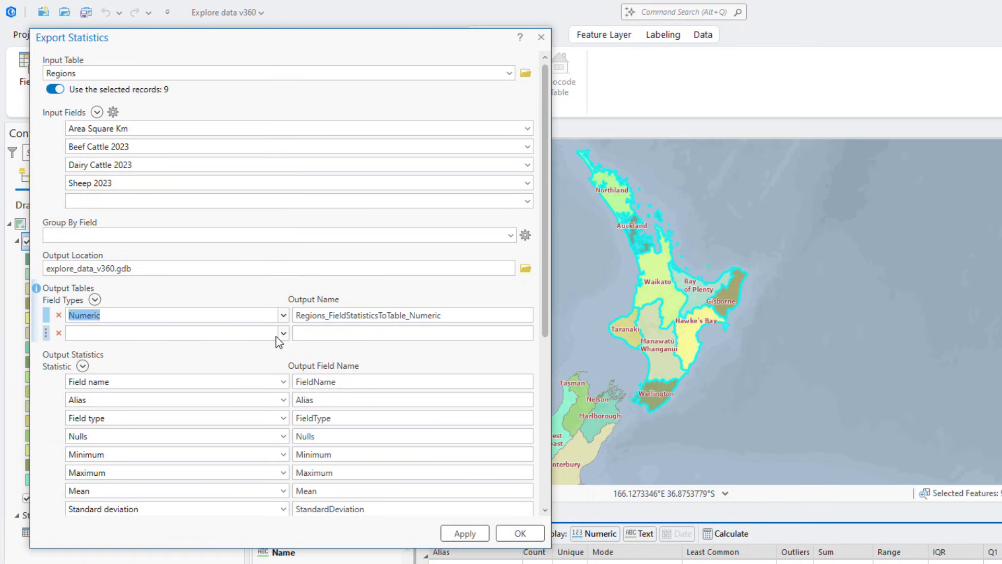
drag(441, 315, 290, 310)
text(North_Island_Statistics)
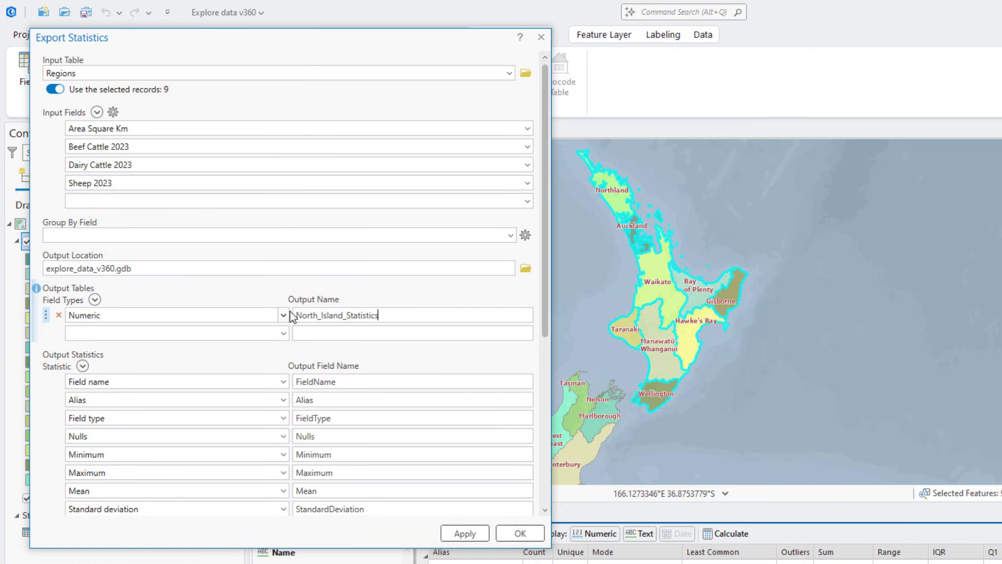
Step: Remove Field type, Mode, Least common, Outliers, quartiles, Coefficient of variation, Skewness, Kurtosis; move Sum after Alias
drag(546, 282, 522, 460)
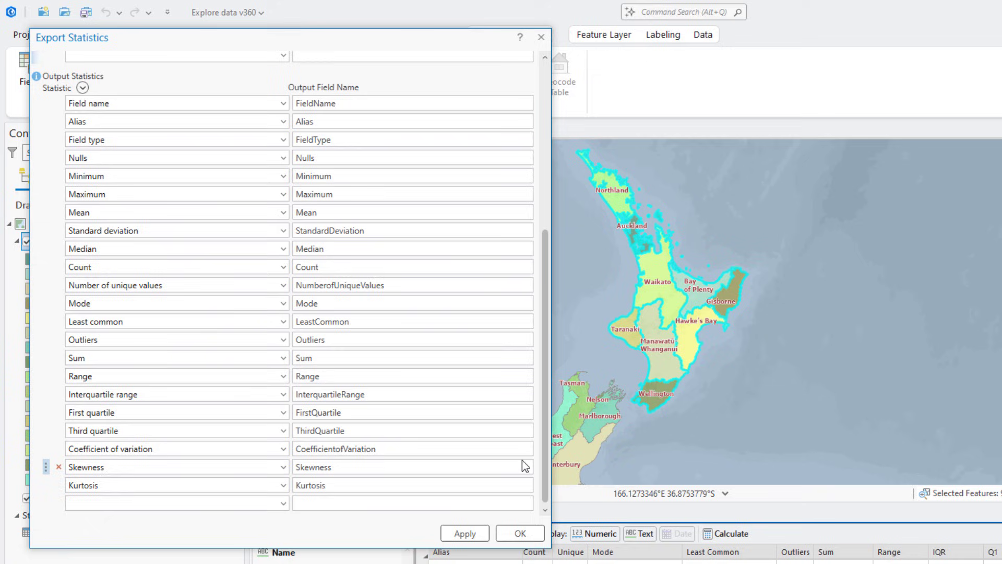
click(59, 140)
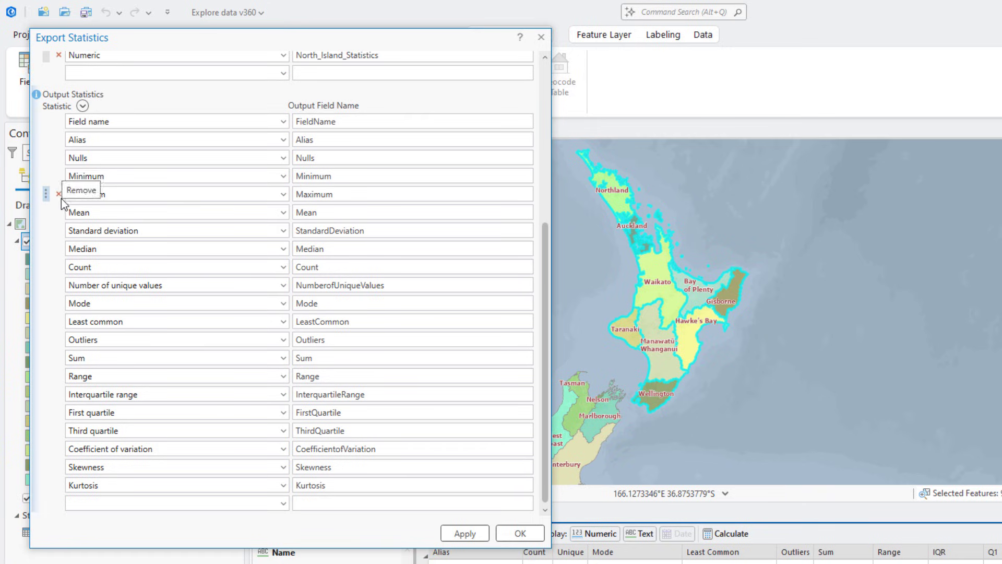
click(59, 303)
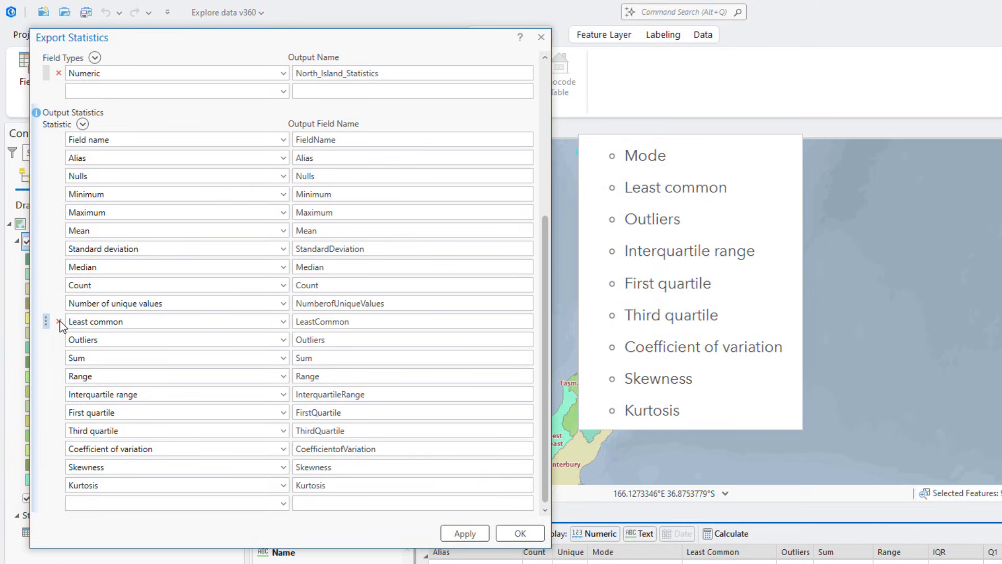
click(59, 321)
click(59, 339)
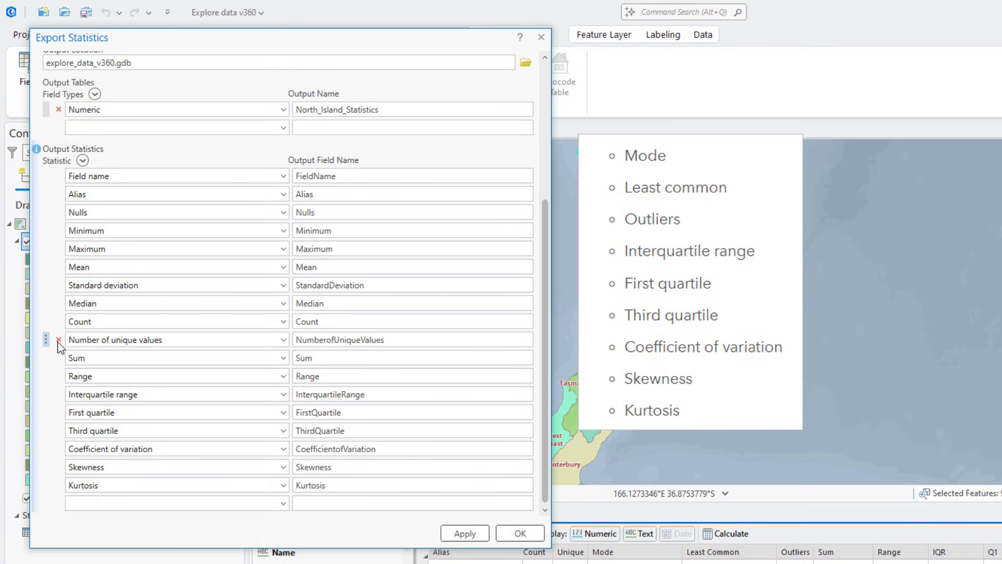
click(60, 395)
click(59, 413)
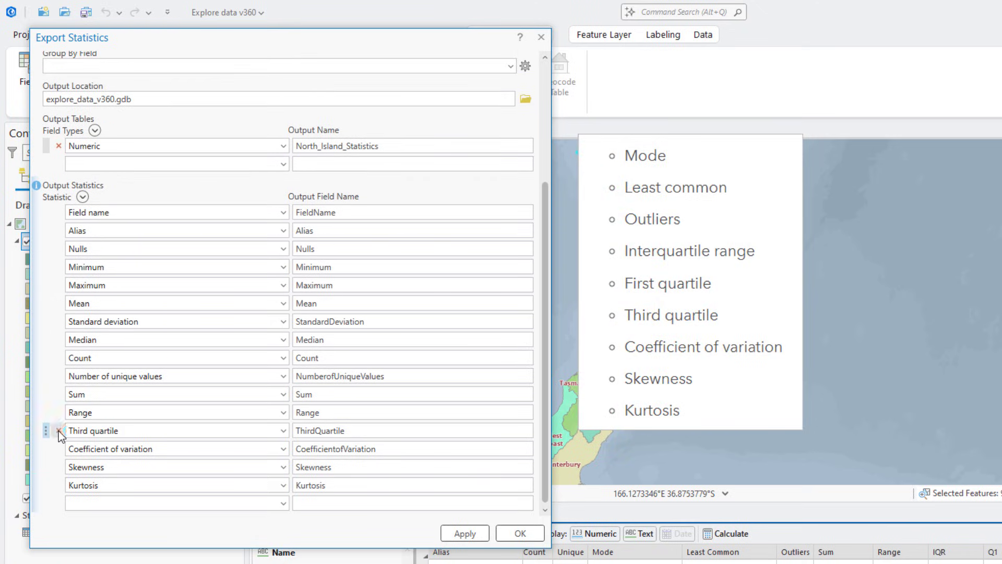
click(58, 430)
click(59, 448)
click(60, 465)
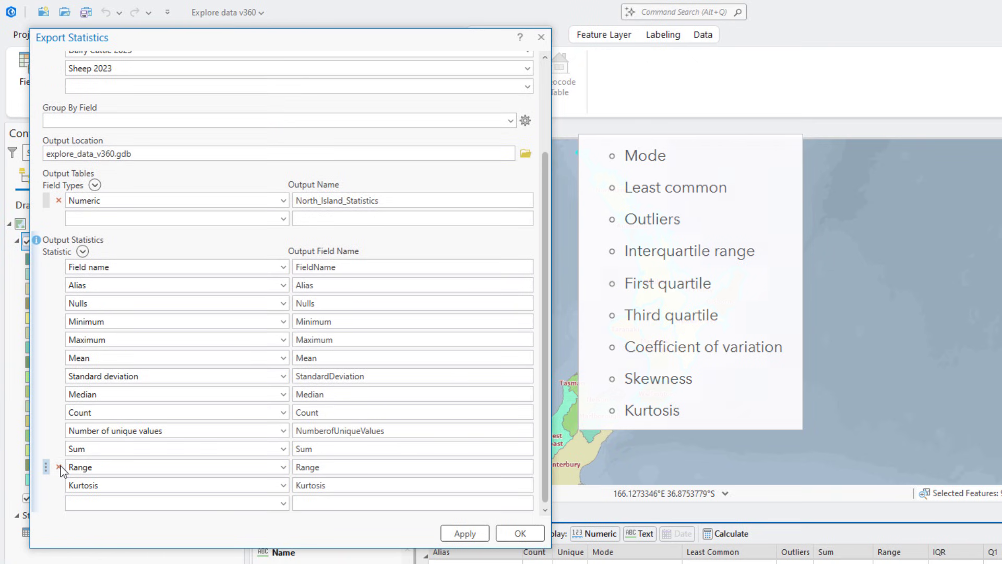
click(58, 485)
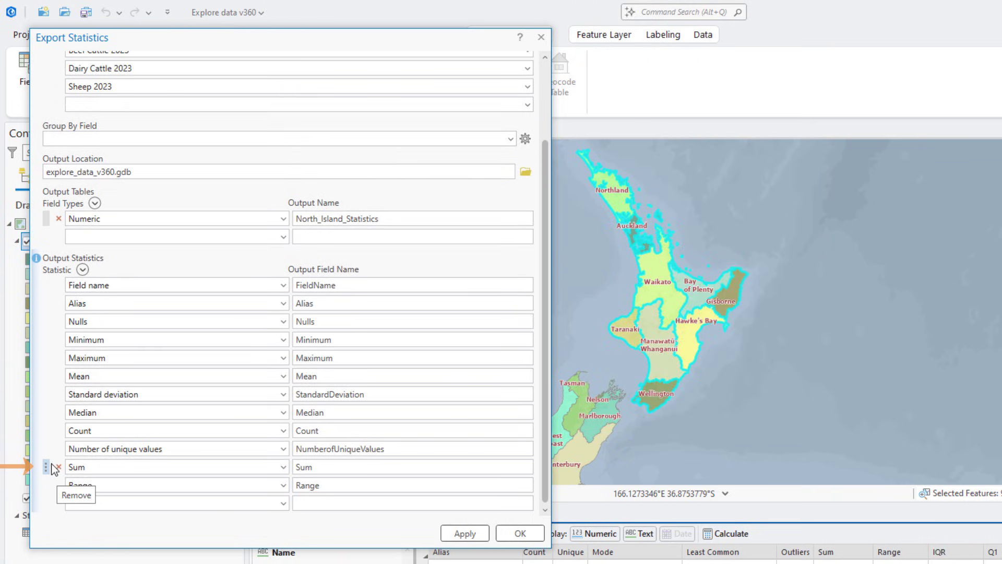
drag(46, 465, 48, 309)
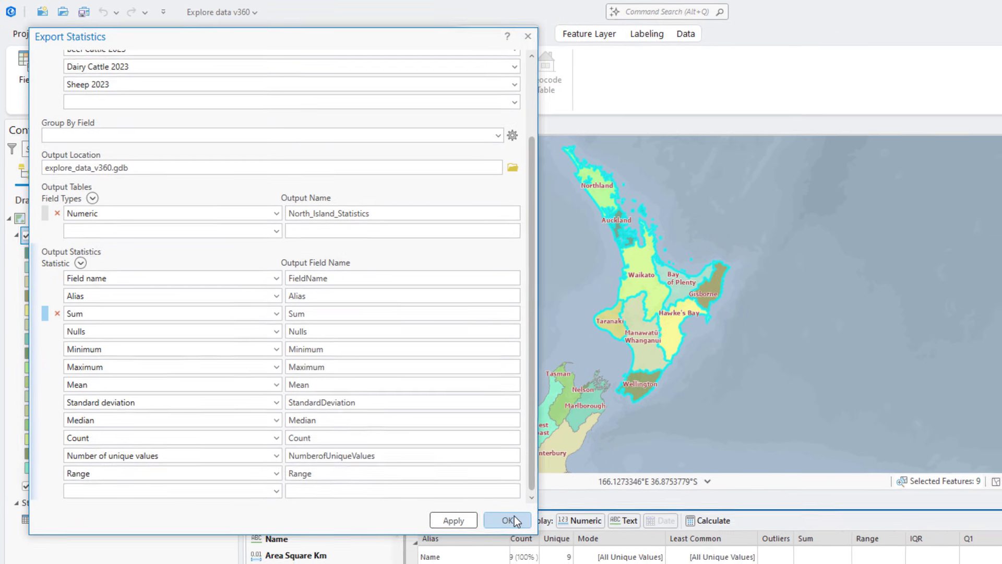
Step: Run the export and open the new North_Island_Statistics table
click(511, 514)
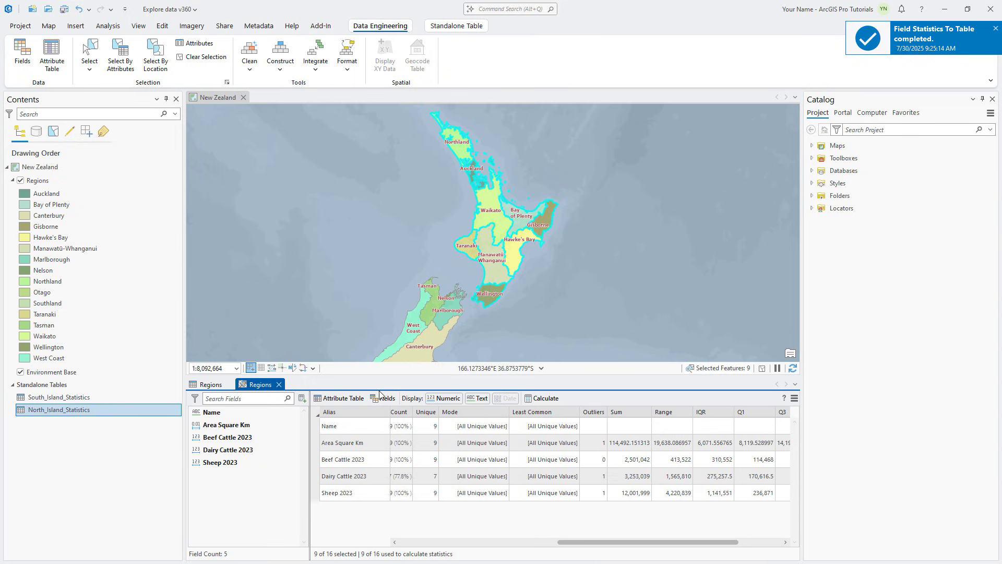
right_click(92, 417)
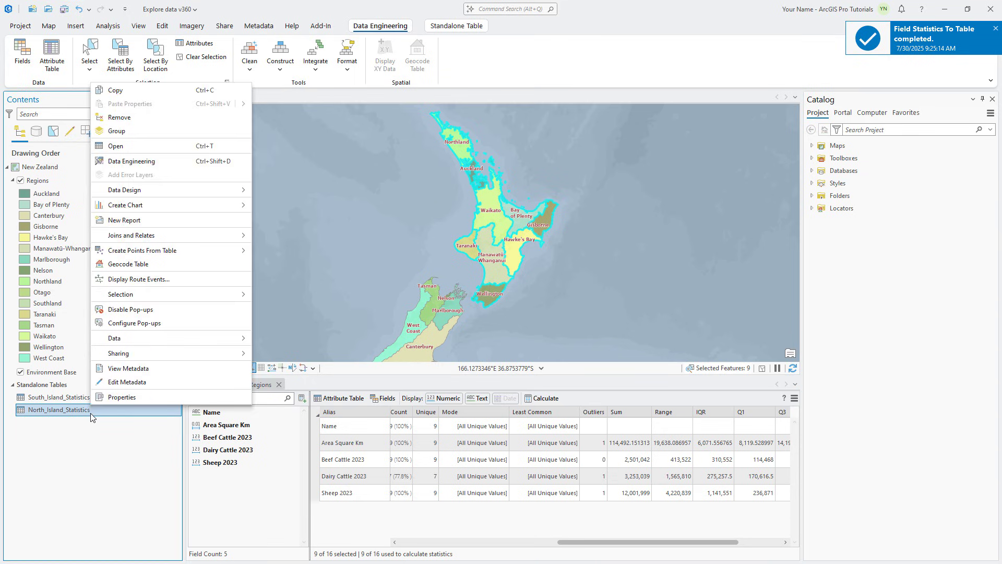
click(158, 148)
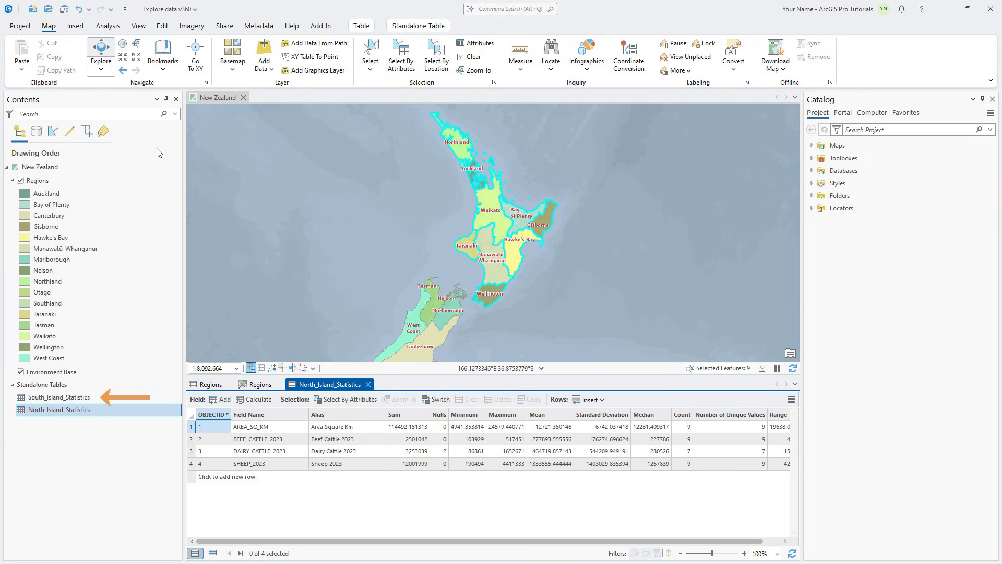
Step: Close all table views, clear the selection and zoom to the New Zealand bookmark
click(369, 385)
click(279, 386)
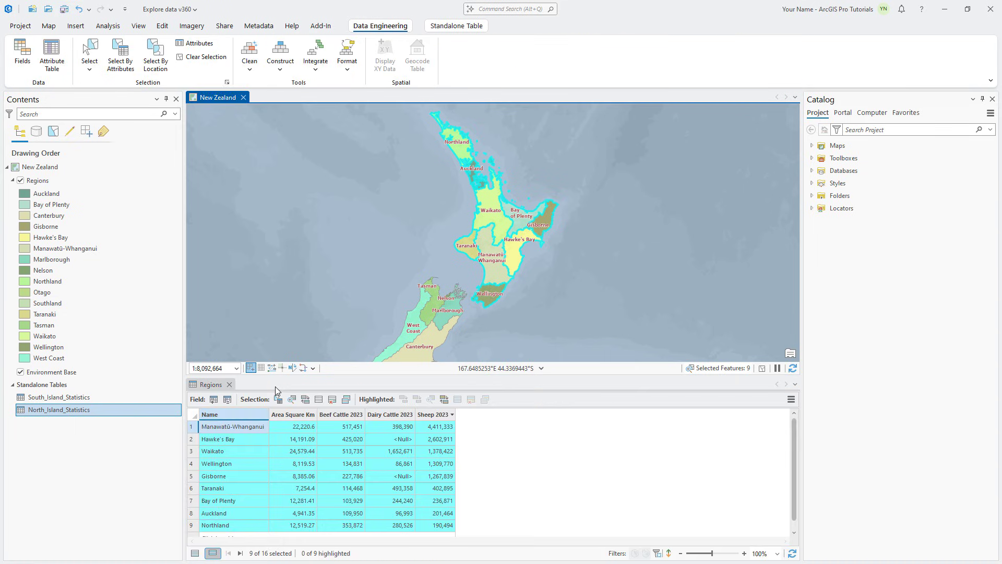
click(230, 385)
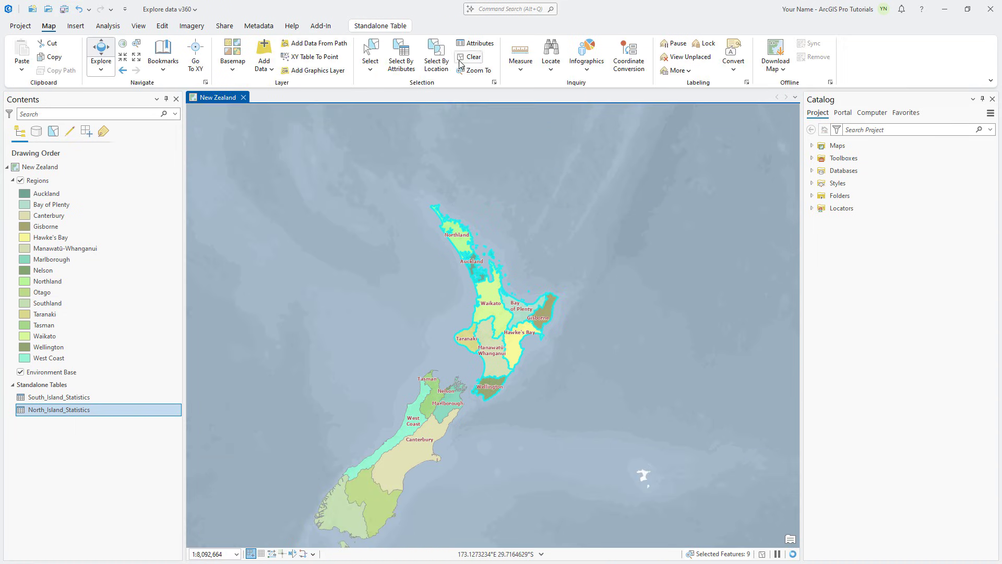
click(461, 59)
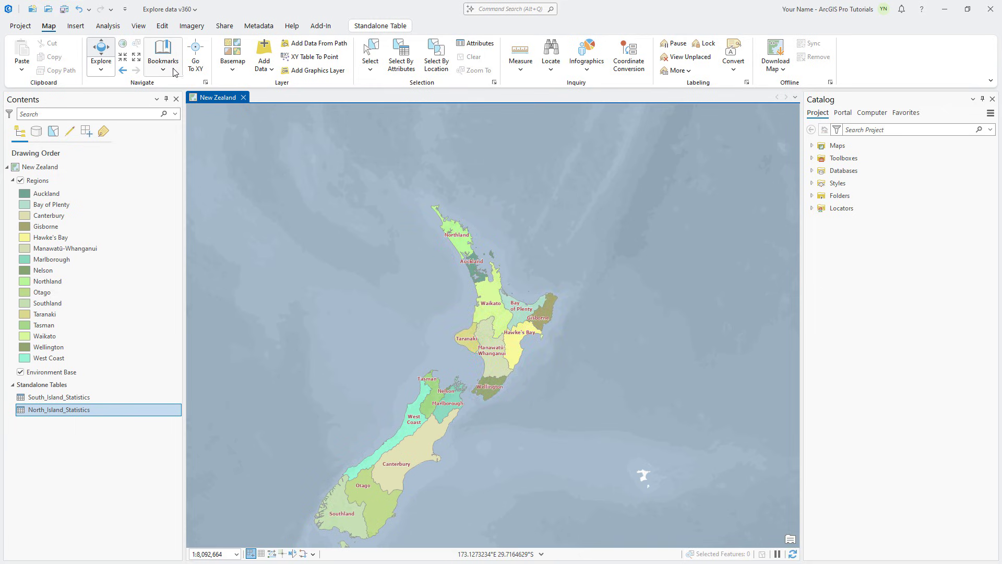
click(173, 72)
click(179, 133)
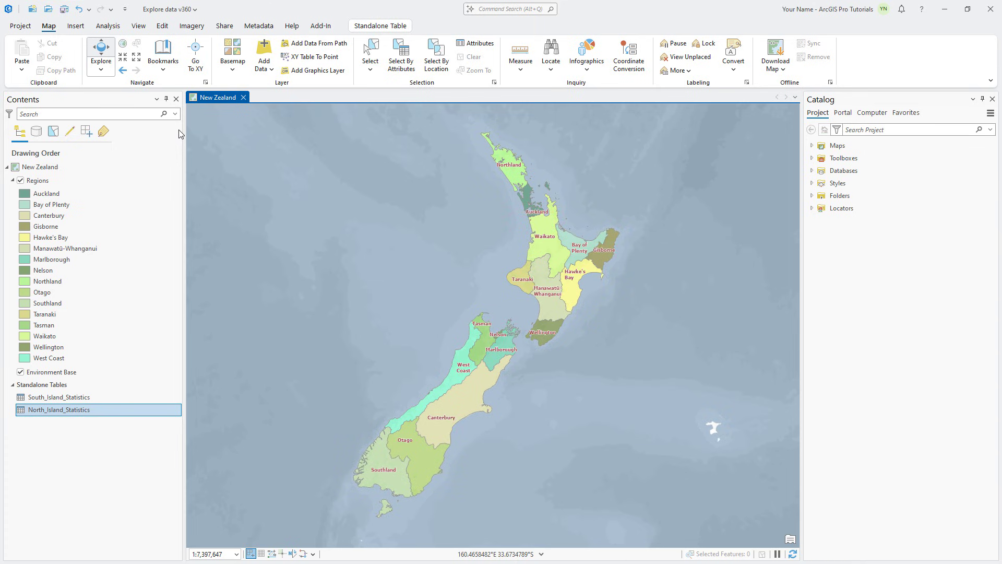
Step: Create a new bar chart for the Regions layer
click(105, 179)
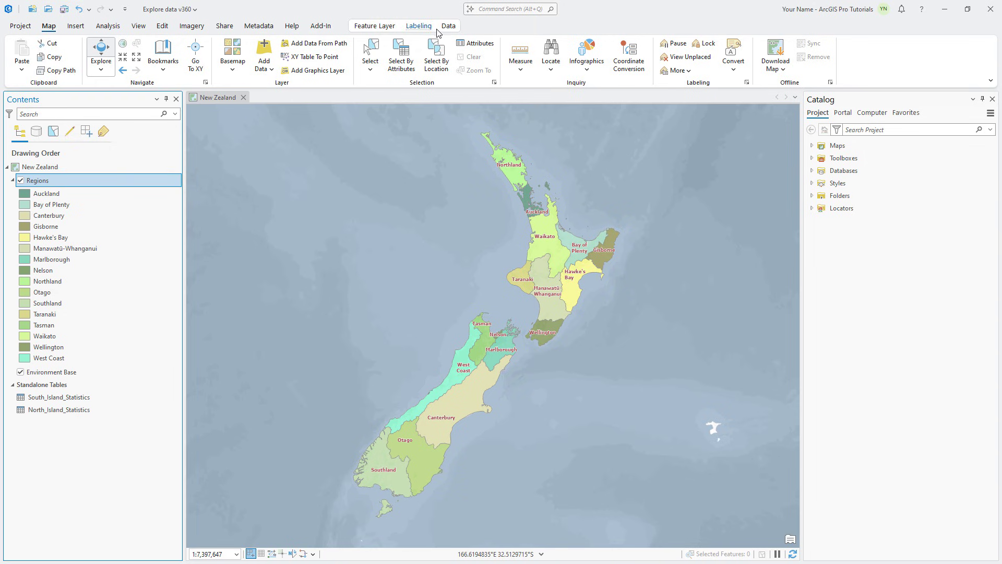
click(445, 29)
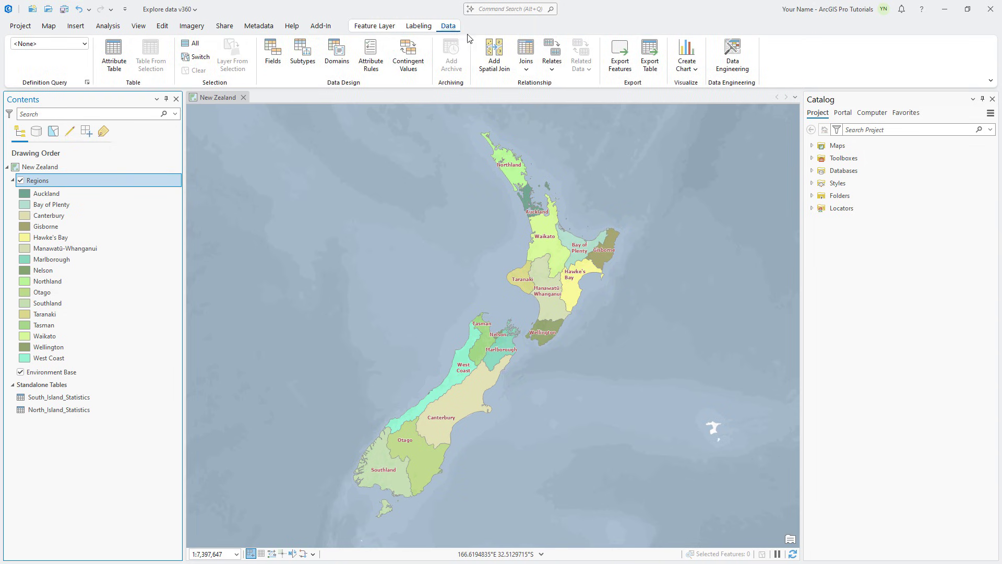
click(689, 69)
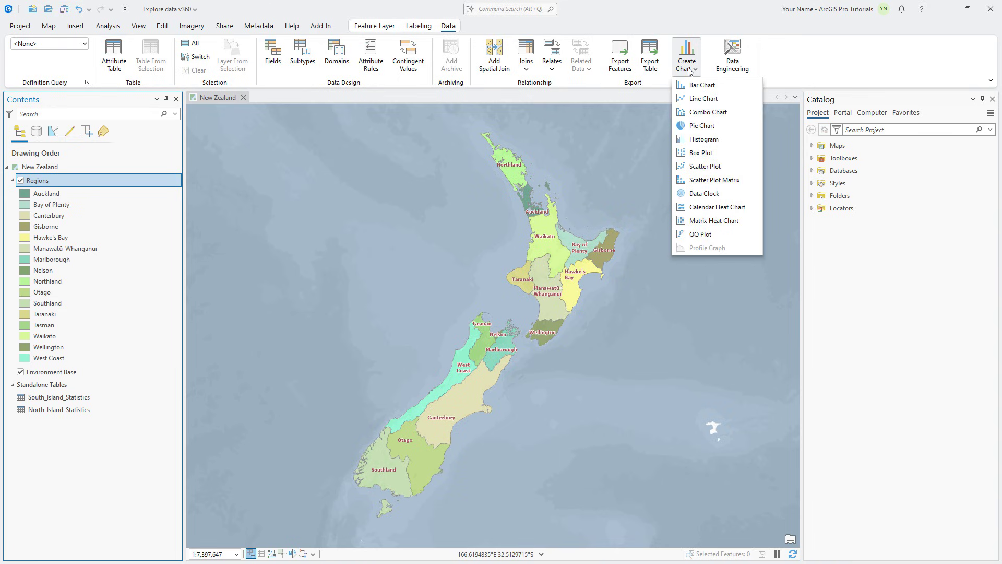
click(700, 84)
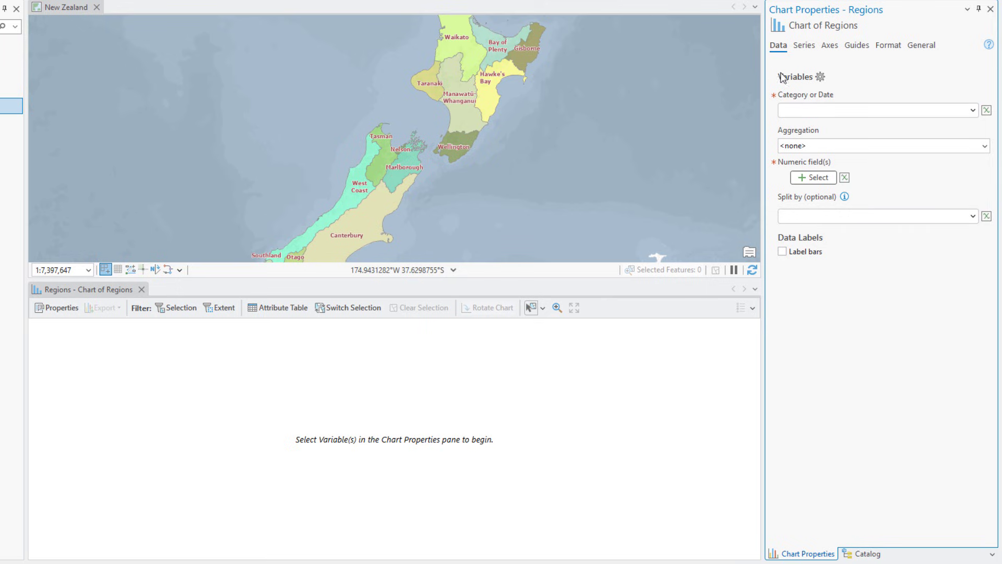
Step: Set category Name, no aggregation, Sheep 2023 as the value, sorted Y-axis descending
click(844, 113)
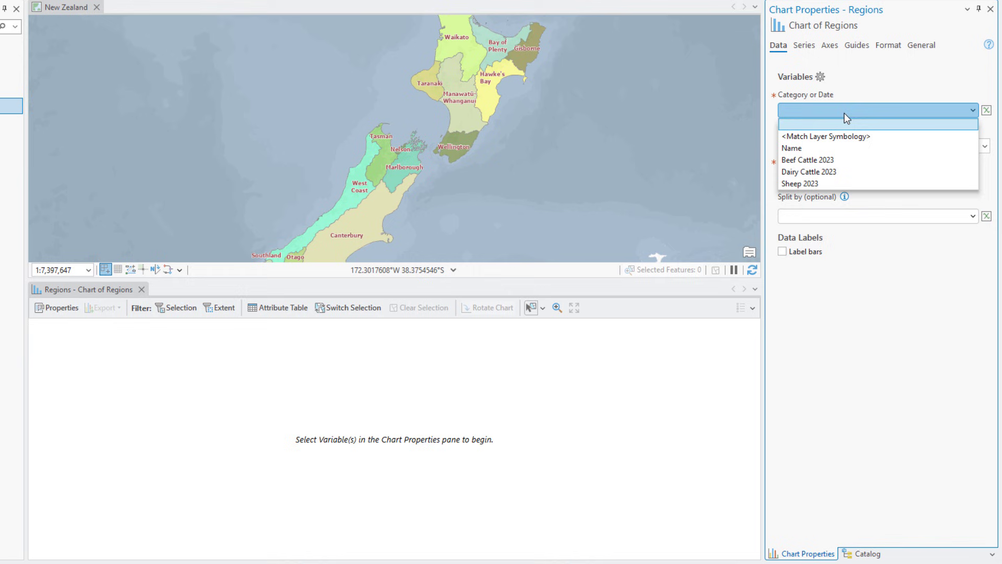
click(844, 148)
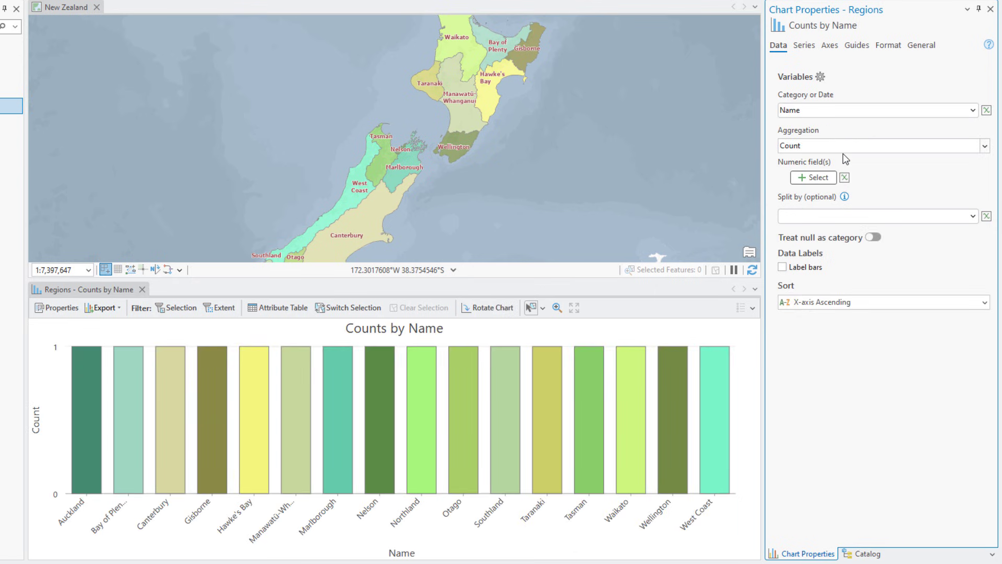
click(985, 146)
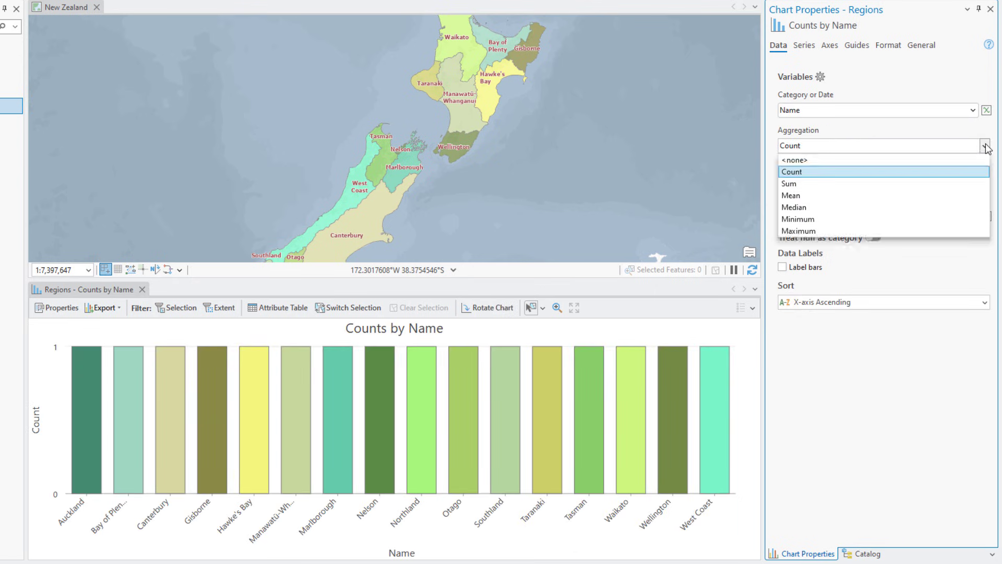
click(950, 158)
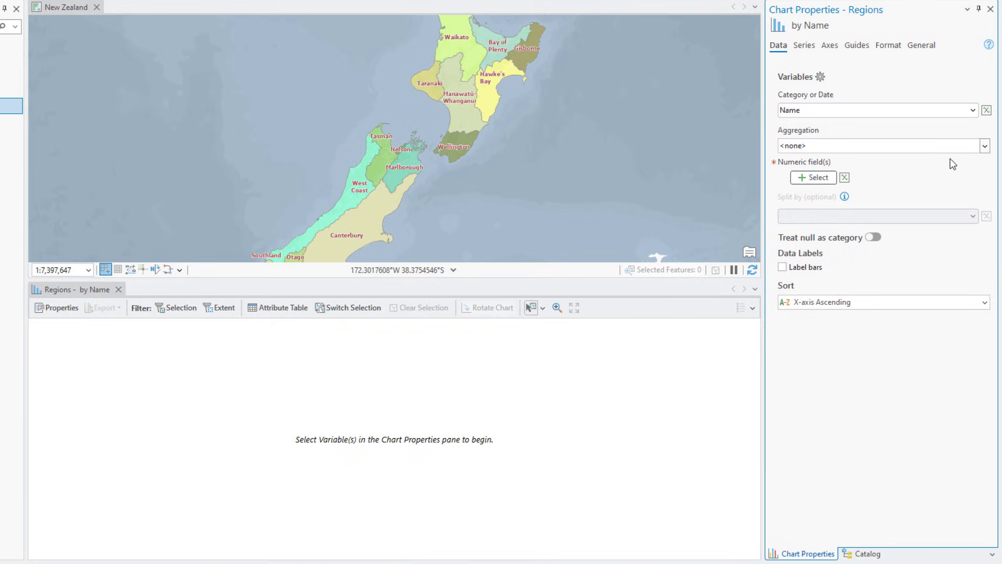
click(810, 179)
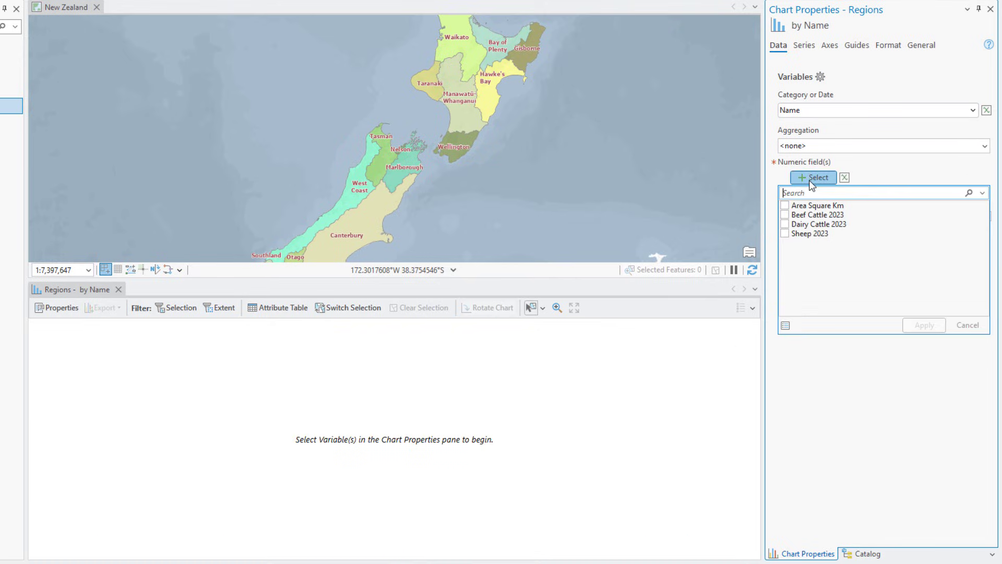
click(784, 234)
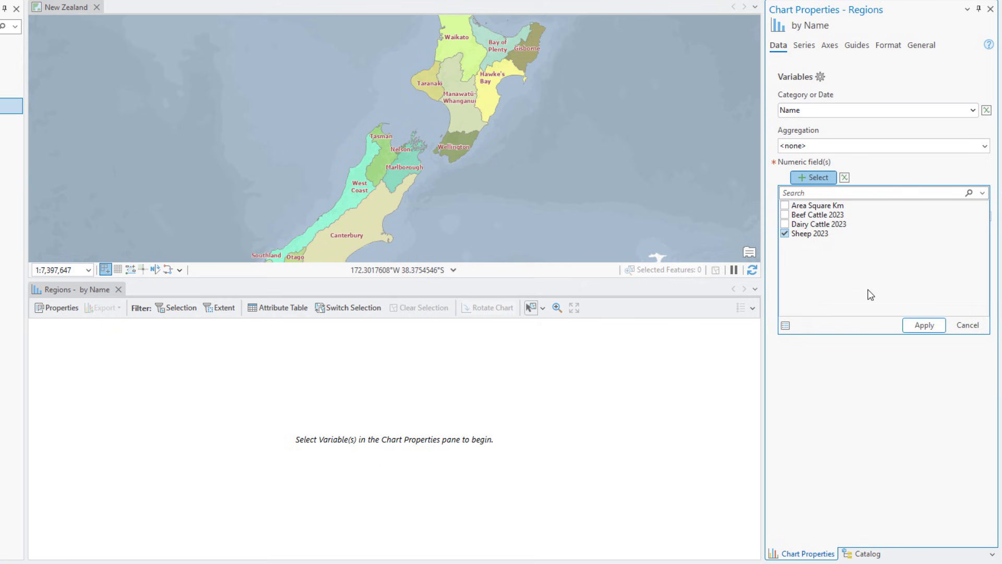
click(920, 325)
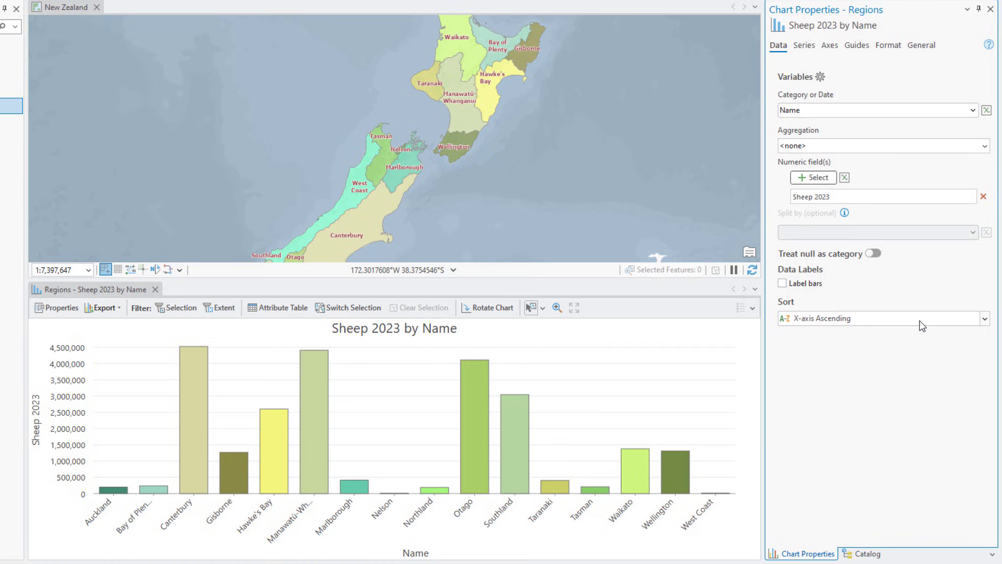
click(923, 327)
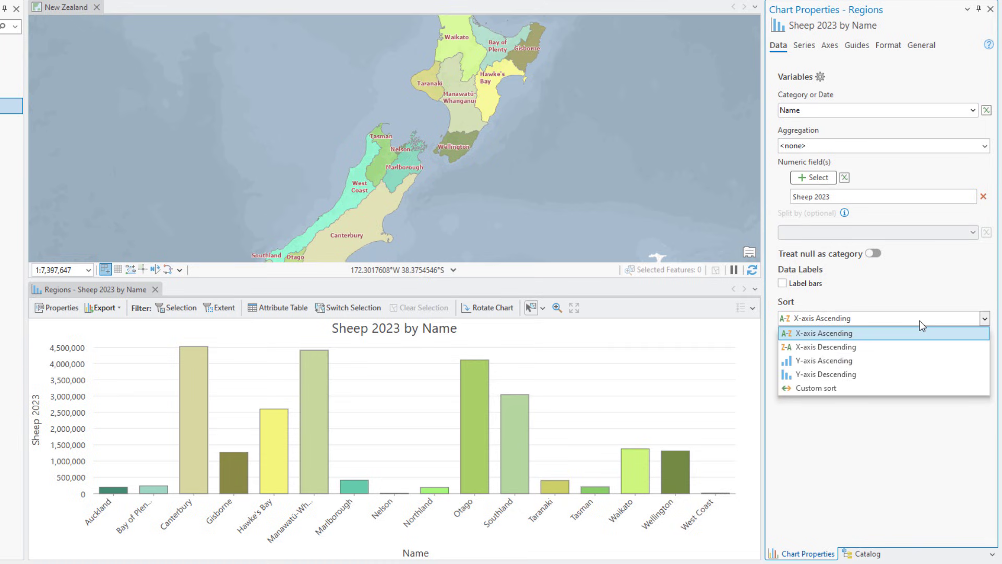
click(911, 369)
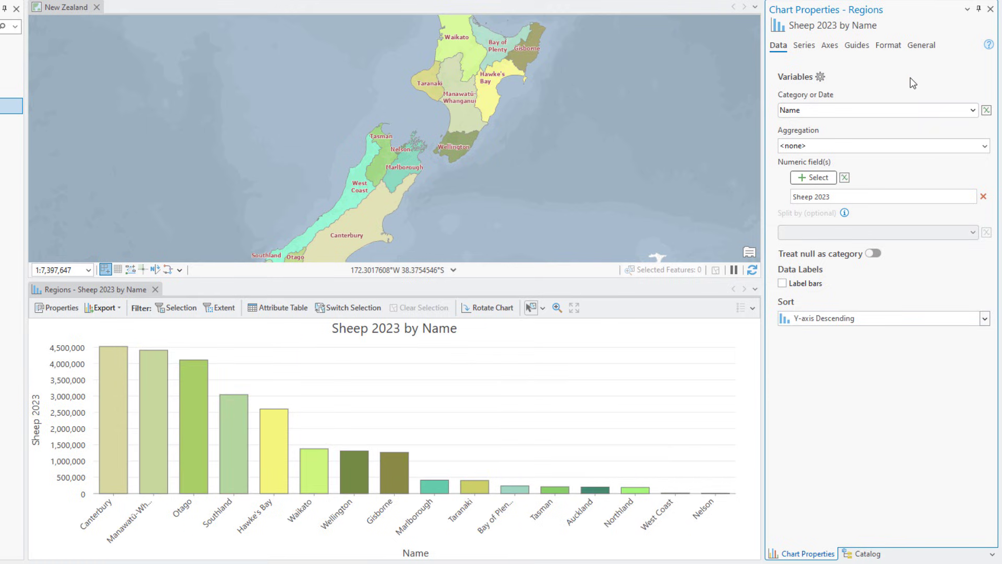
Step: Enter chart title 'New Zealand Sheep by Region in 2023', X axis 'Region Name', Y axis 'Number of Sheep'
click(922, 45)
drag(873, 89, 754, 89)
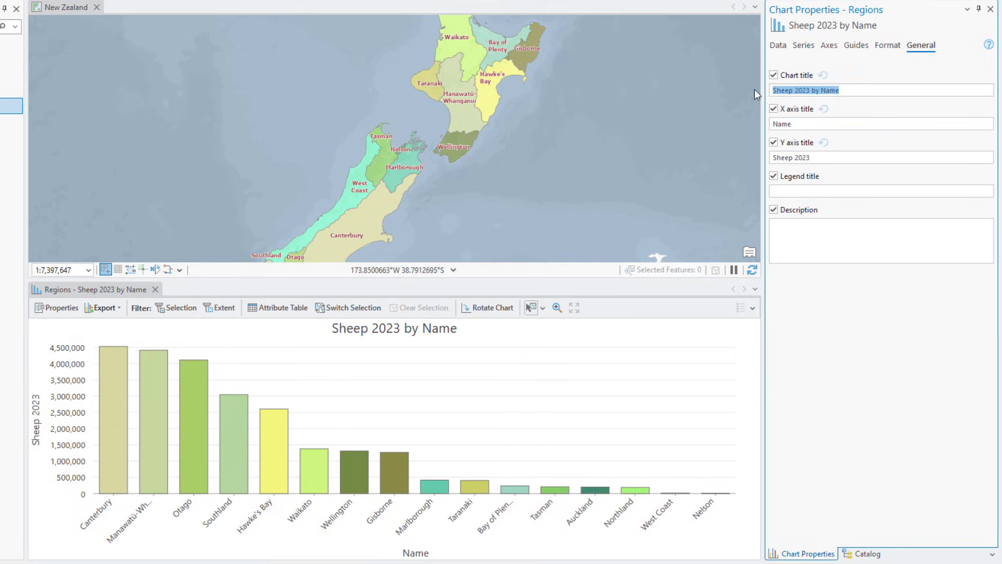
text(New Zealand Sheep by Region in 2)
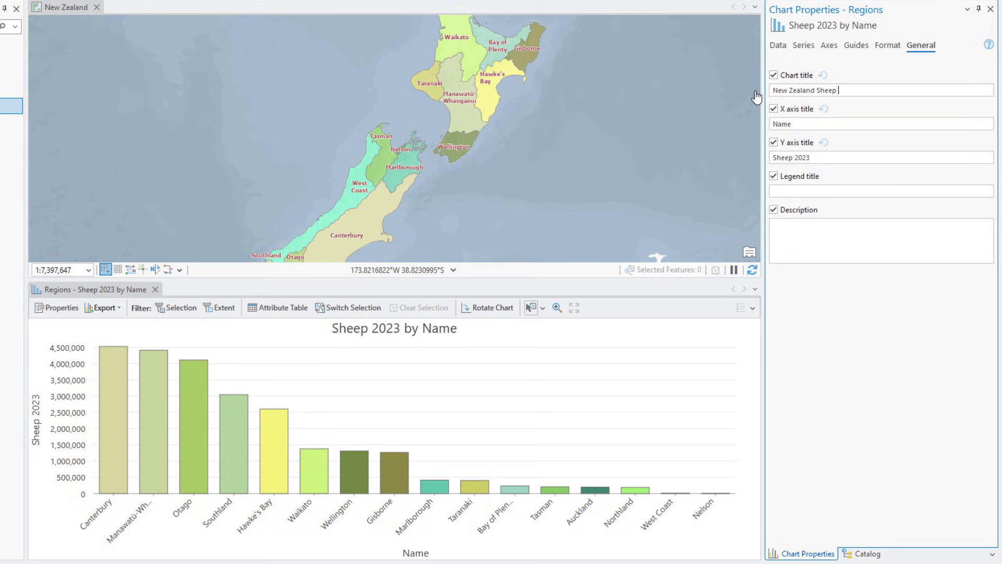
key(Return)
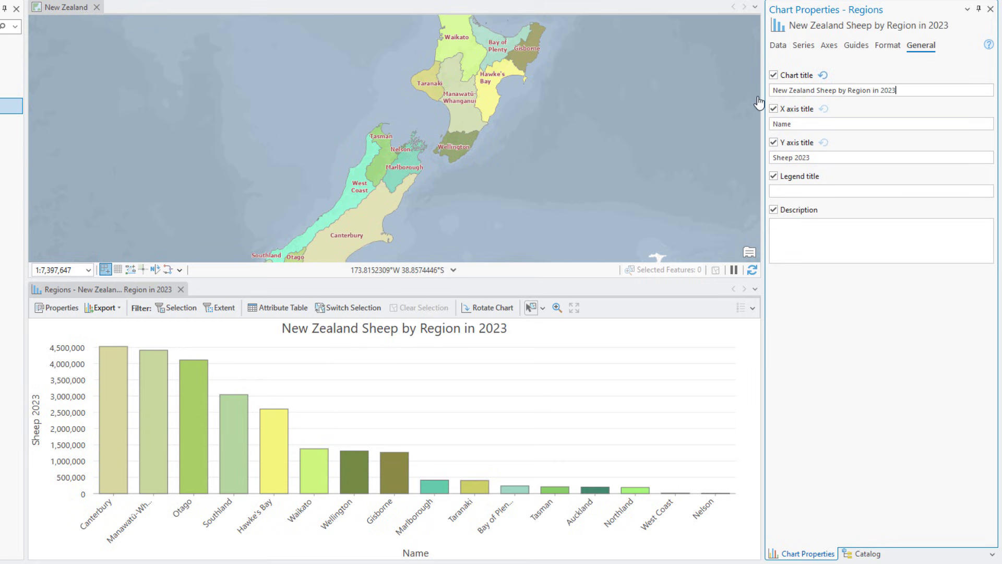
double_click(810, 128)
text(Region Name)
key(Return)
drag(822, 156, 772, 158)
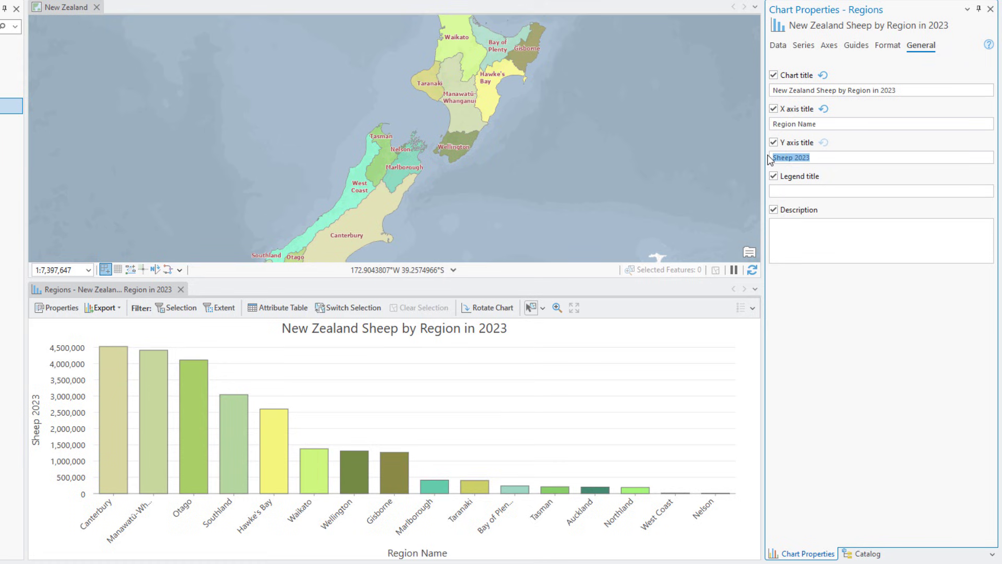
text(Number of Sheep)
key(Return)
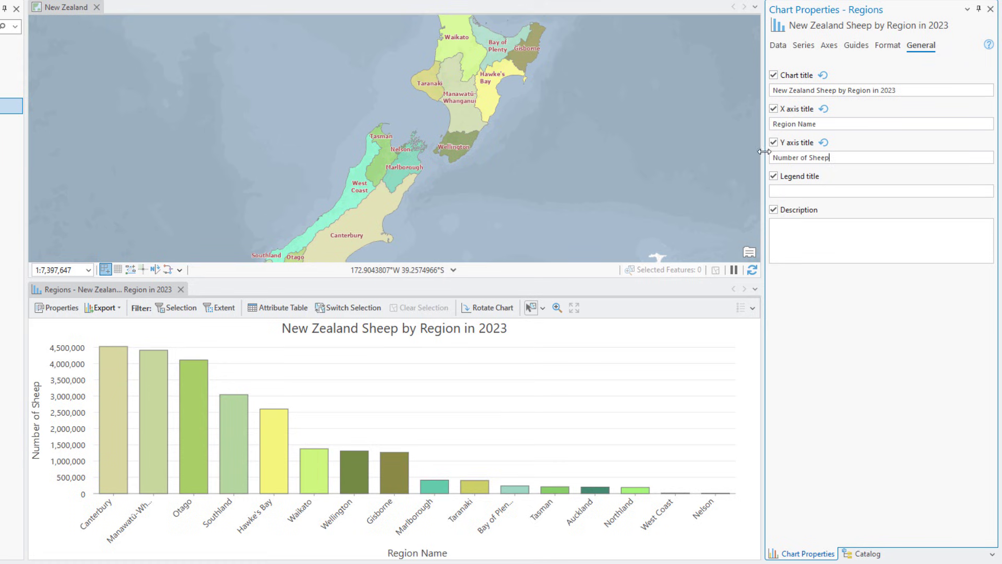
Step: Set the chart's x-axis label character limit to 20 and dock the chart in the top pane
click(826, 46)
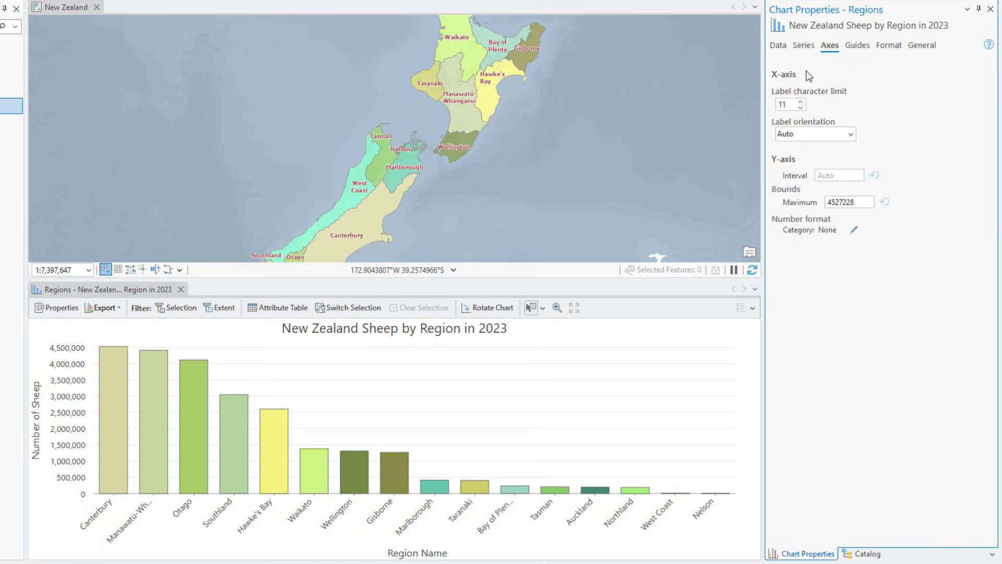
drag(790, 104, 775, 105)
text(20)
key(Return)
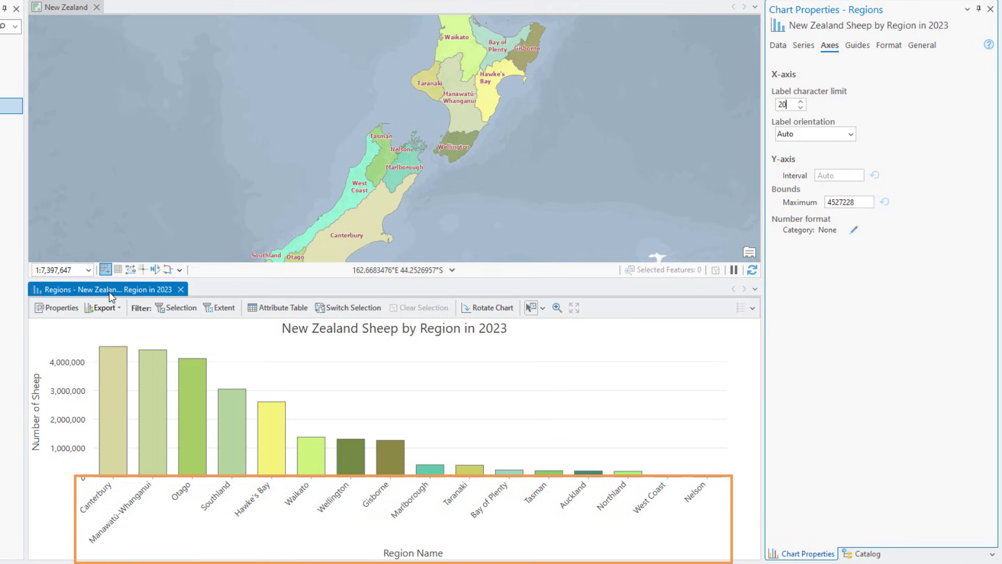
drag(105, 289, 399, 144)
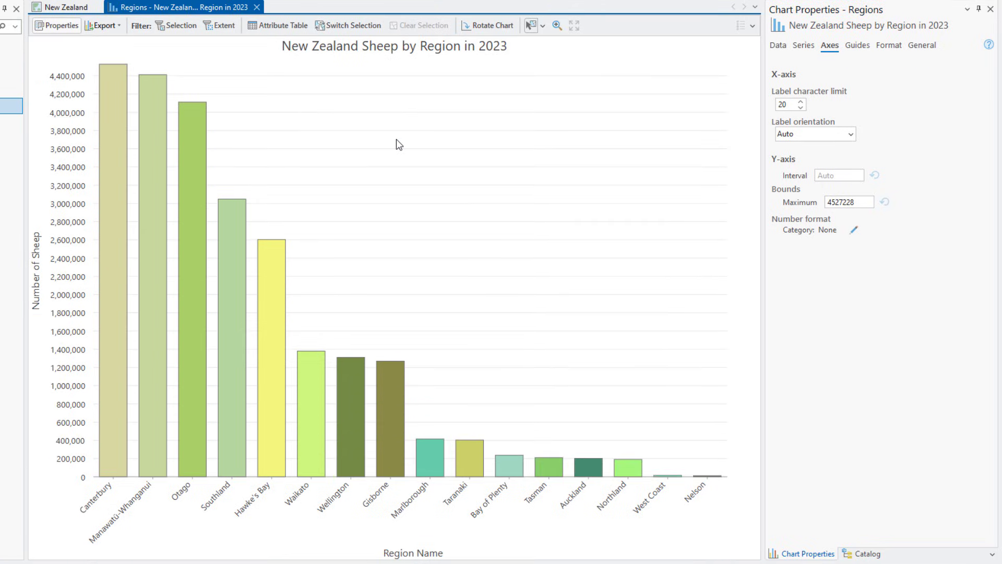
mouse_move(152, 208)
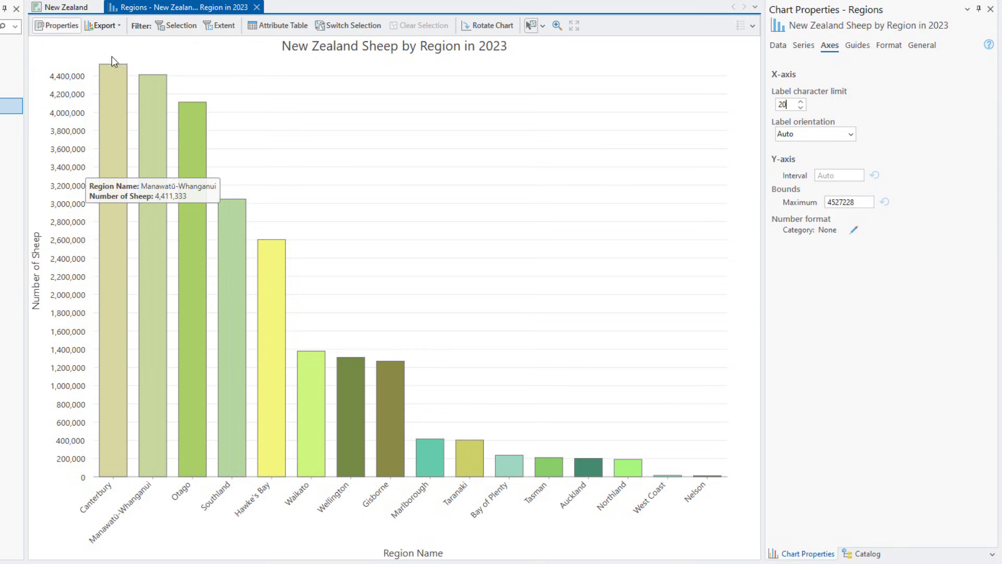
Step: Box-select the Canterbury through Hawke's Bay bars, check them on the New Zealand map, then return to the chart
drag(122, 78, 105, 46)
drag(133, 102, 287, 306)
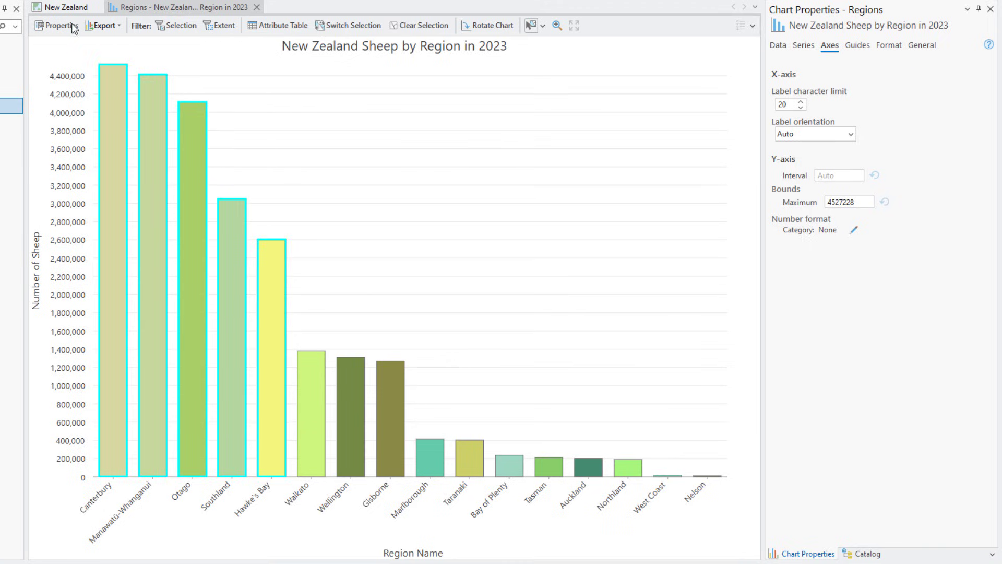
click(60, 9)
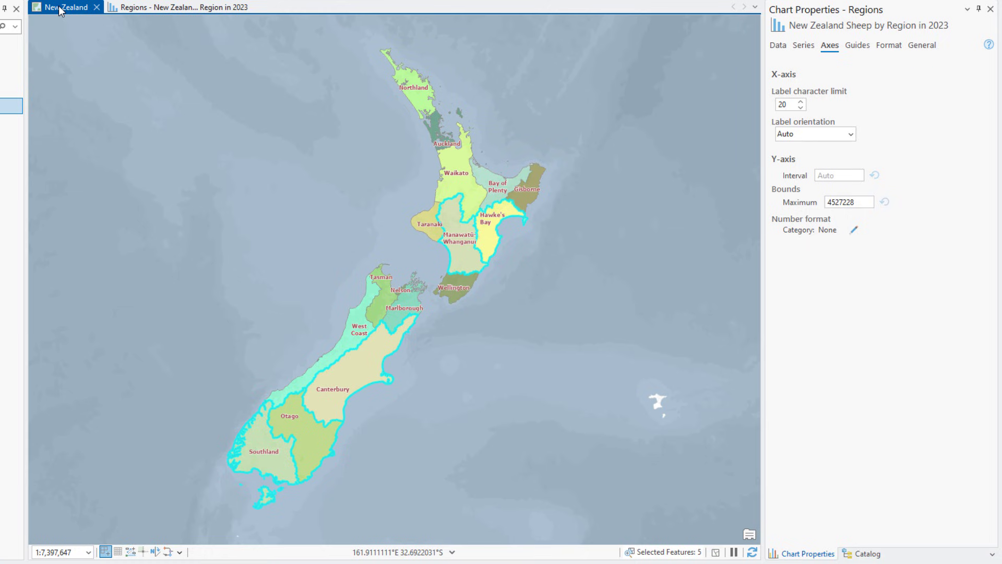
click(161, 9)
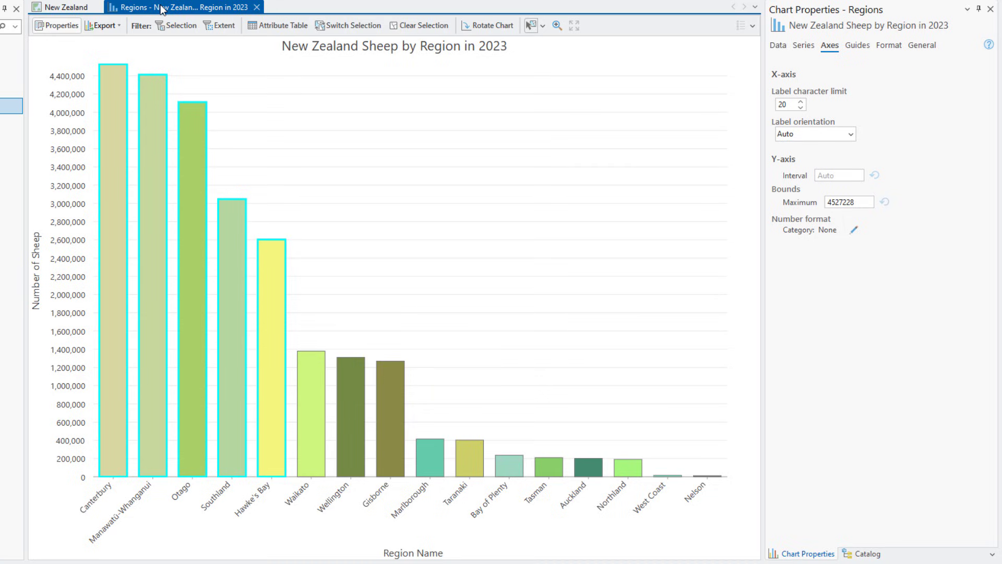
Step: Clear the bar selection and set both X-Axis and Y-Axis label colours to dark green
click(413, 28)
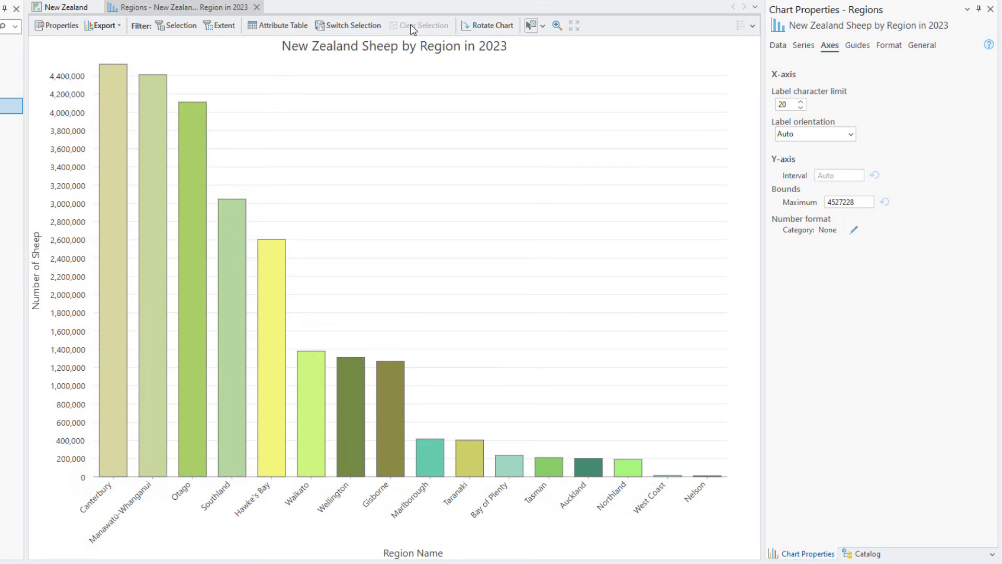
click(890, 46)
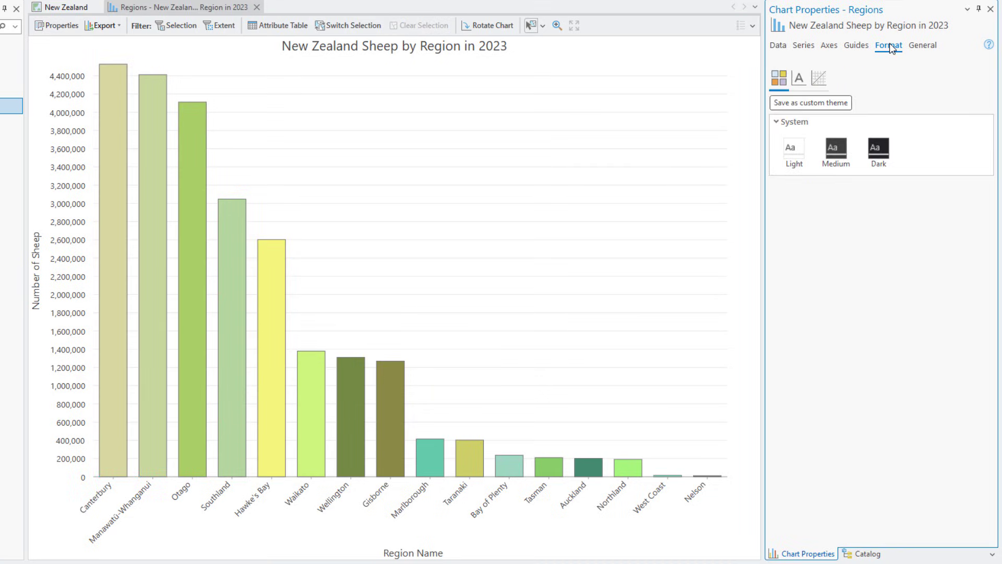
click(800, 79)
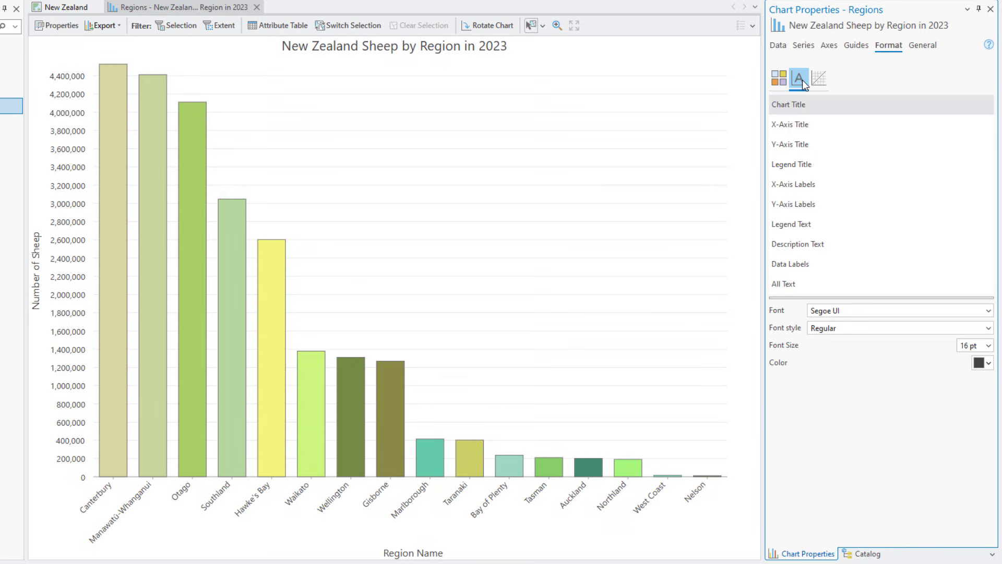
click(810, 180)
click(982, 376)
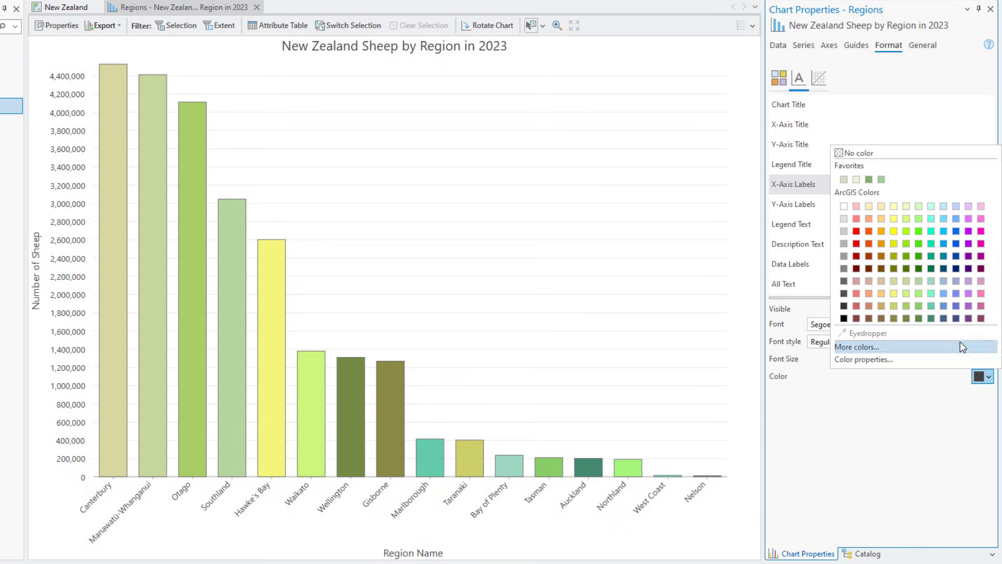
click(919, 269)
click(869, 206)
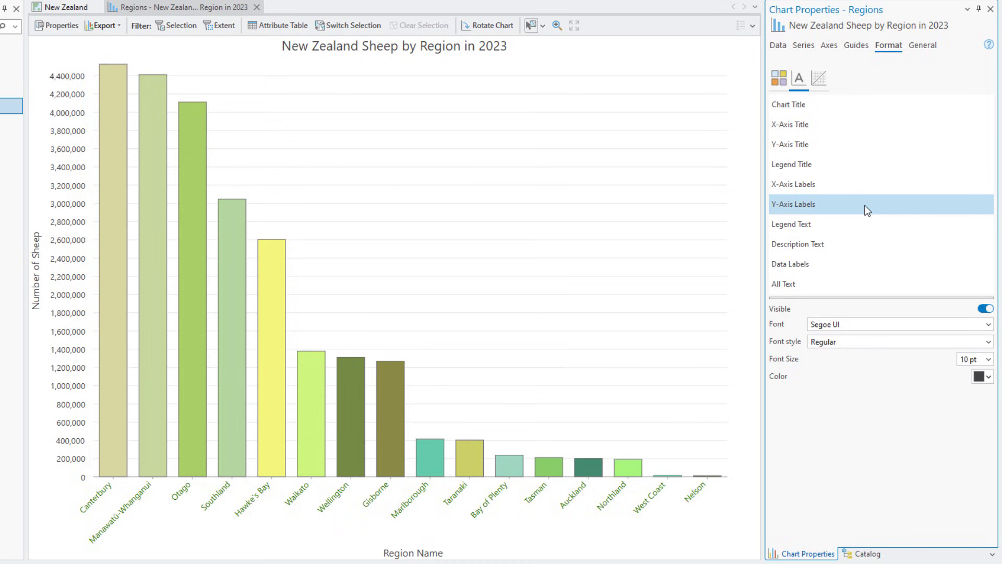
click(983, 379)
click(919, 270)
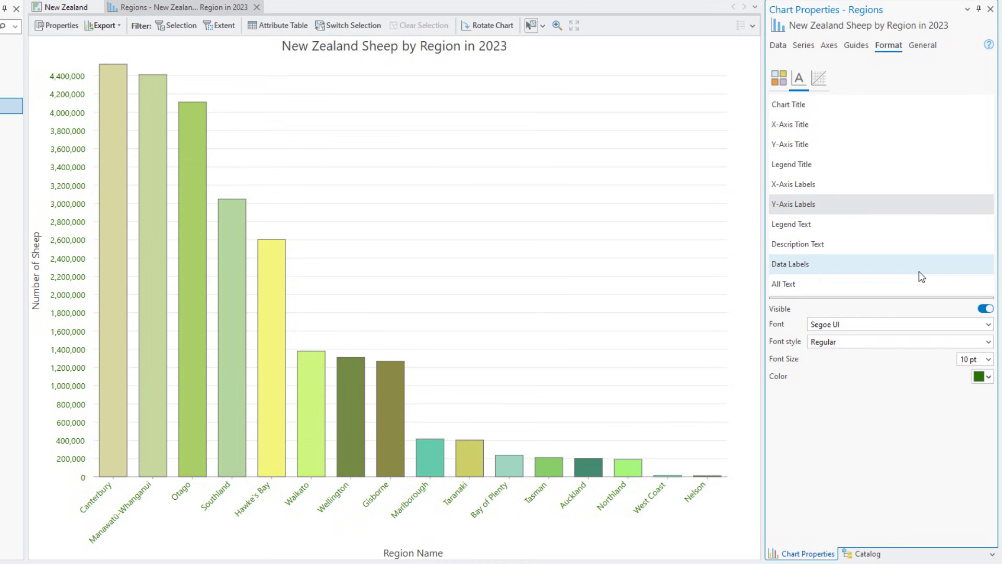
Step: Close Chart Properties and the sheep chart view, then bring up the Regions layer's context menu
click(990, 9)
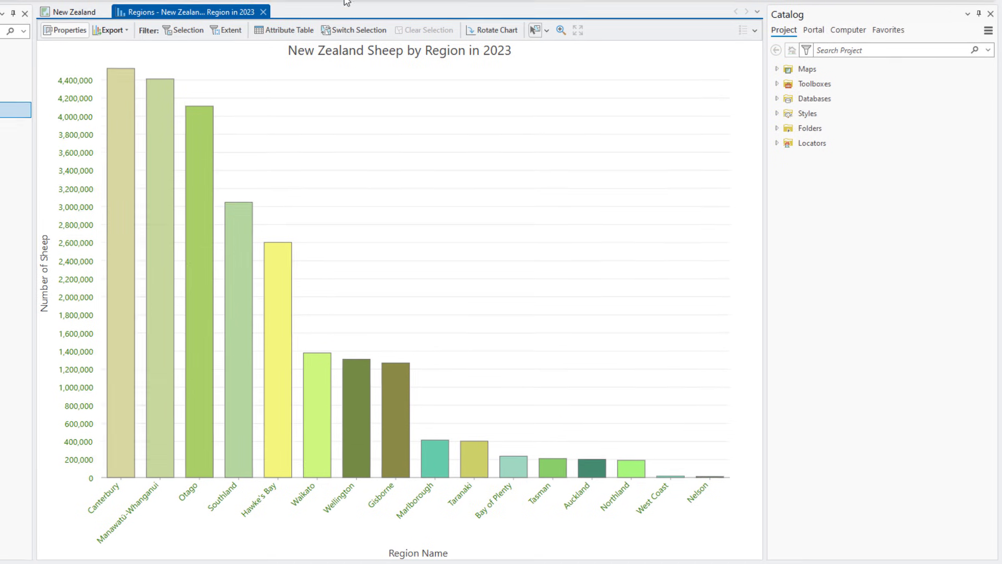
click(263, 11)
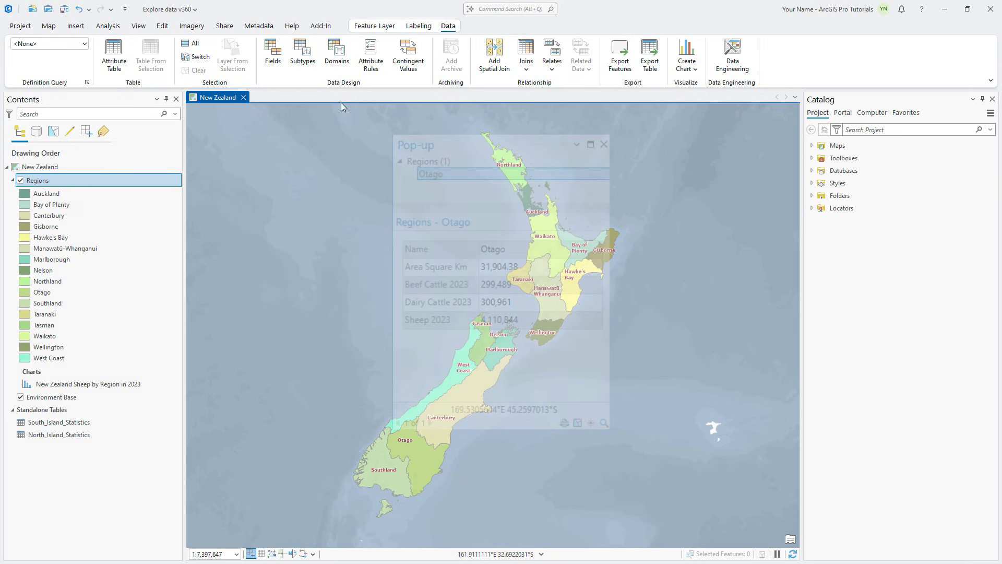
right_click(90, 180)
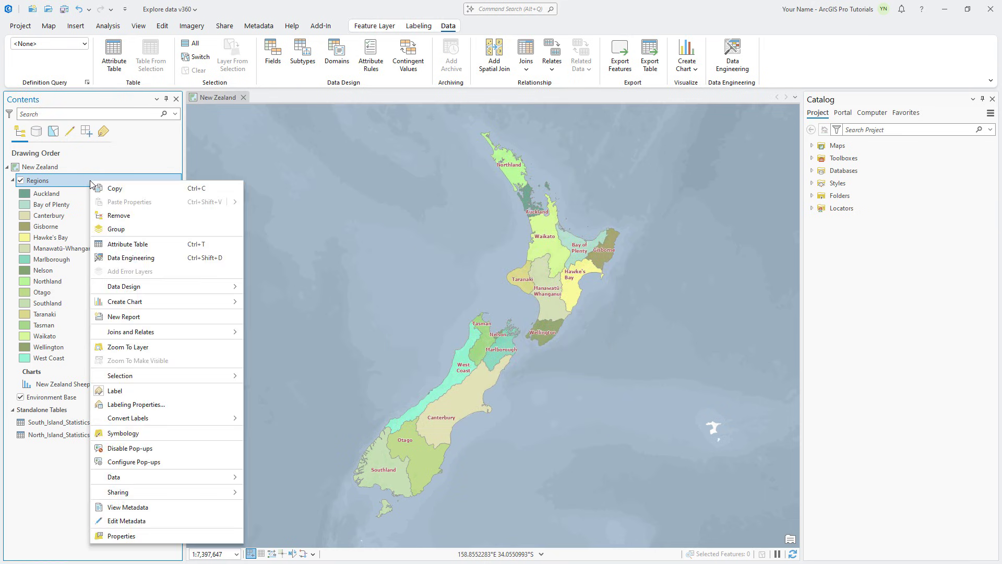
Step: Open Configure Pop-ups for Regions and preview Canterbury's pop-up with the Explore tool
click(161, 462)
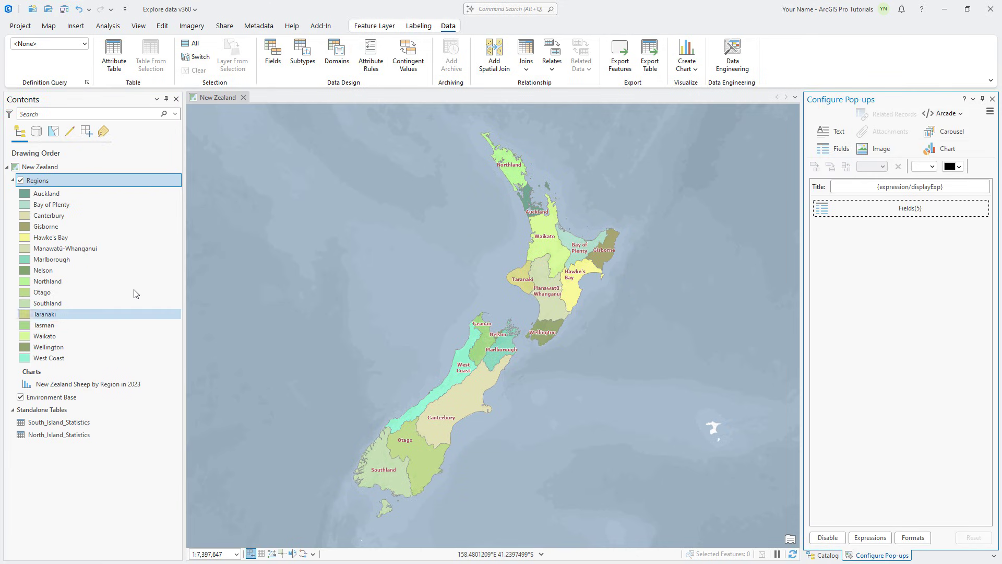
click(48, 30)
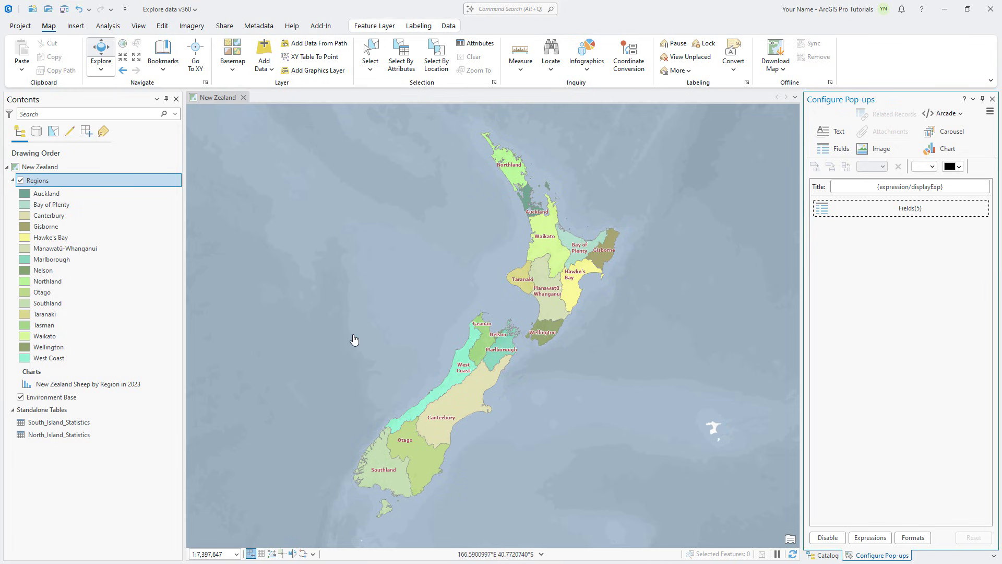
click(476, 411)
click(476, 410)
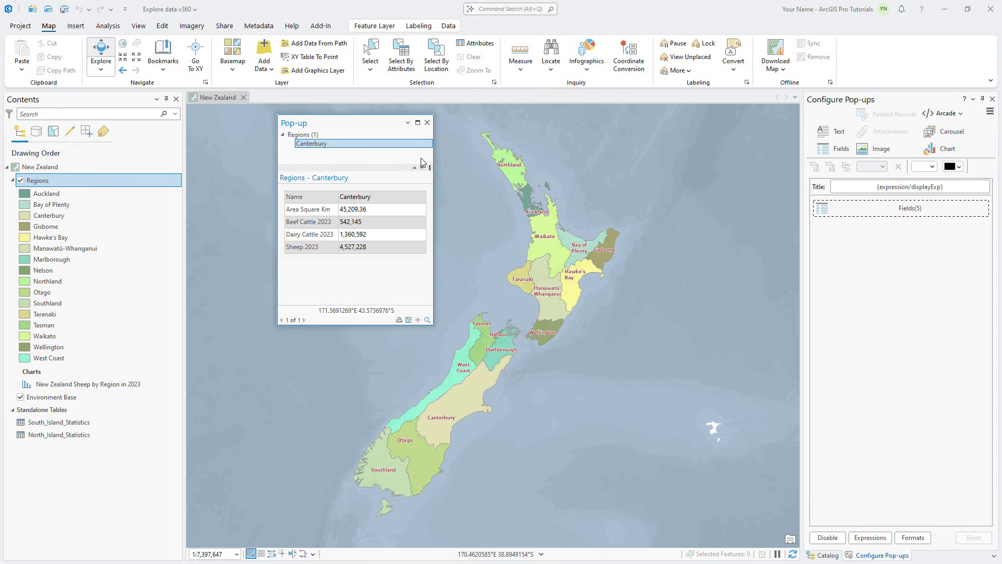
Step: Add a 'Livestock Comparison' chart with no caption, charting Beef Cattle, Dairy Cattle and Sheep 2023
click(428, 124)
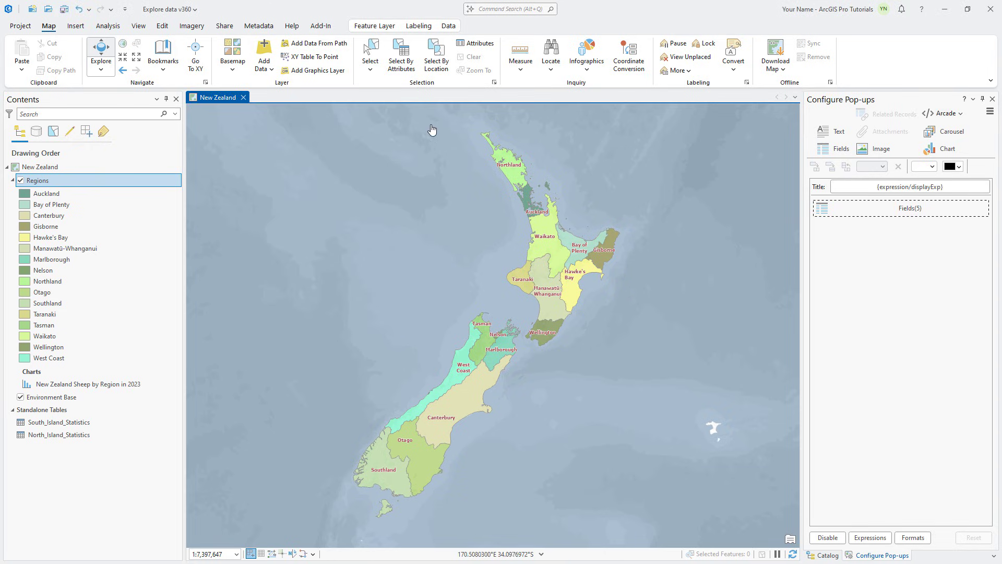
click(936, 149)
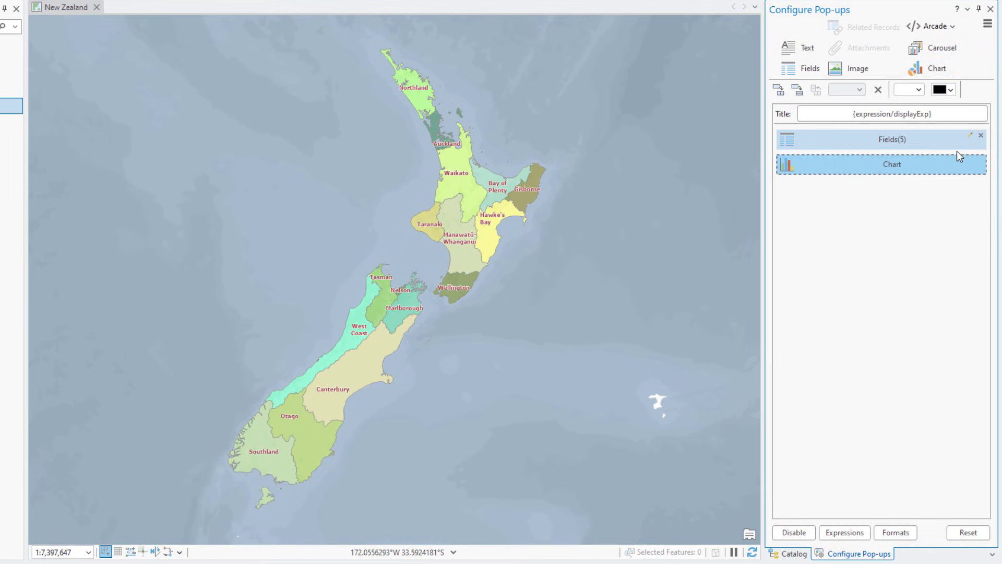
mouse_move(962, 167)
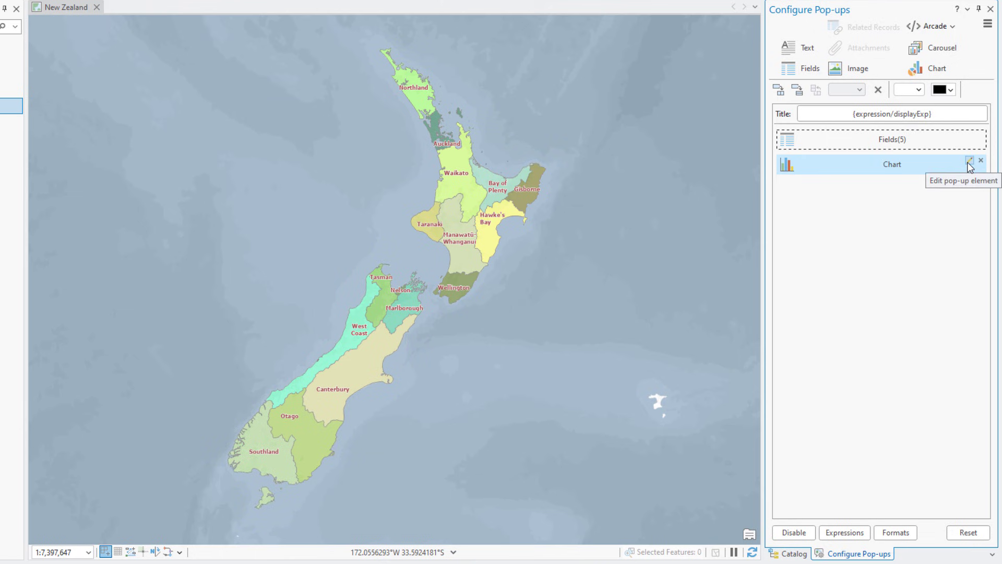
click(969, 162)
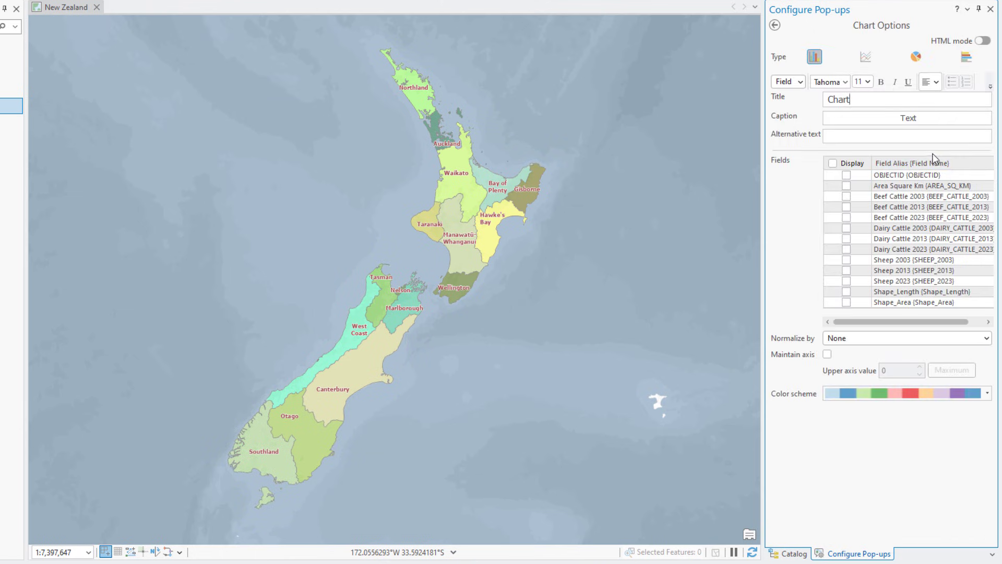
text(Livestock Comparison)
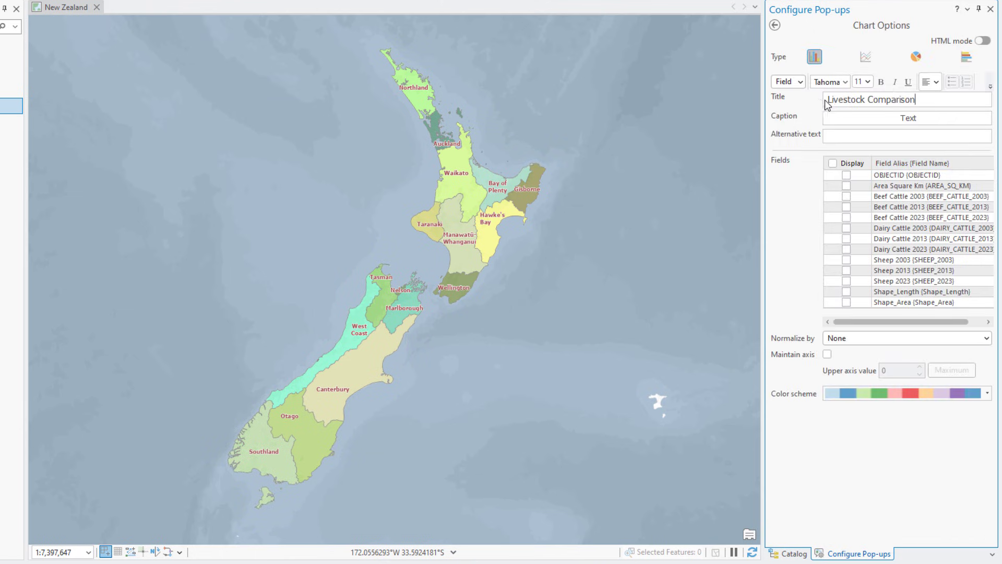
drag(931, 118, 889, 119)
key(BackSpace)
click(847, 218)
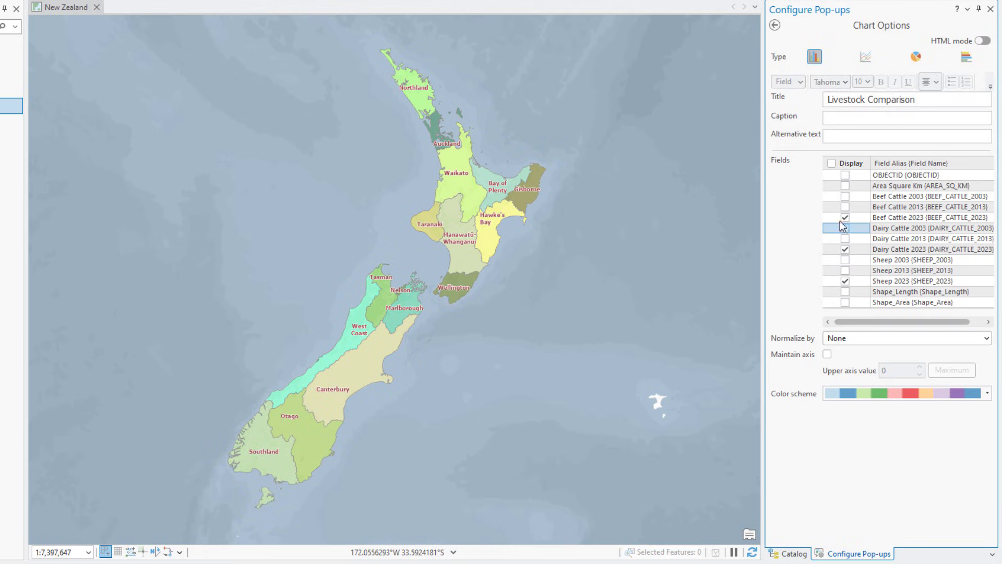
Step: Add an image element to the pop-up and delete its default title and caption
click(776, 26)
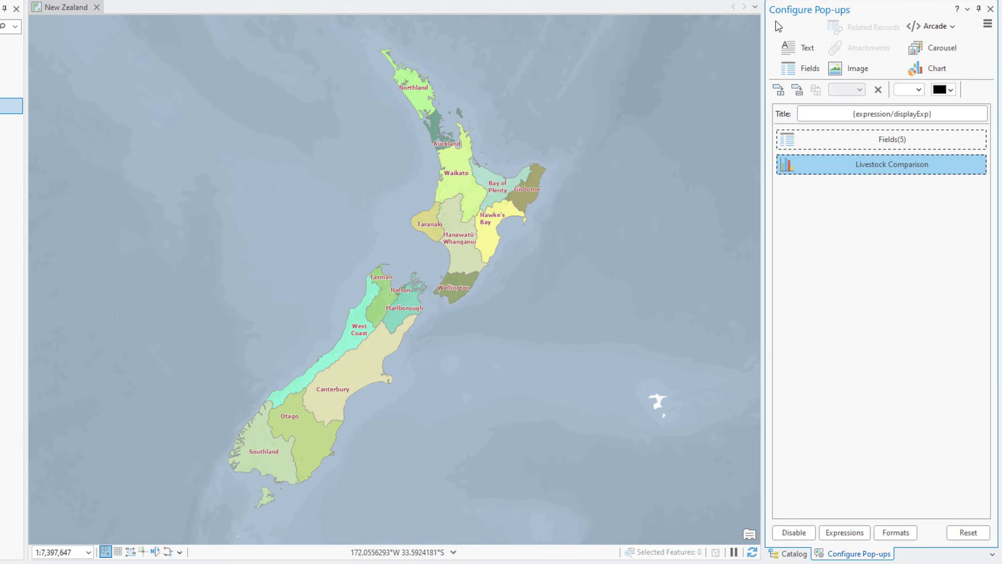
click(838, 65)
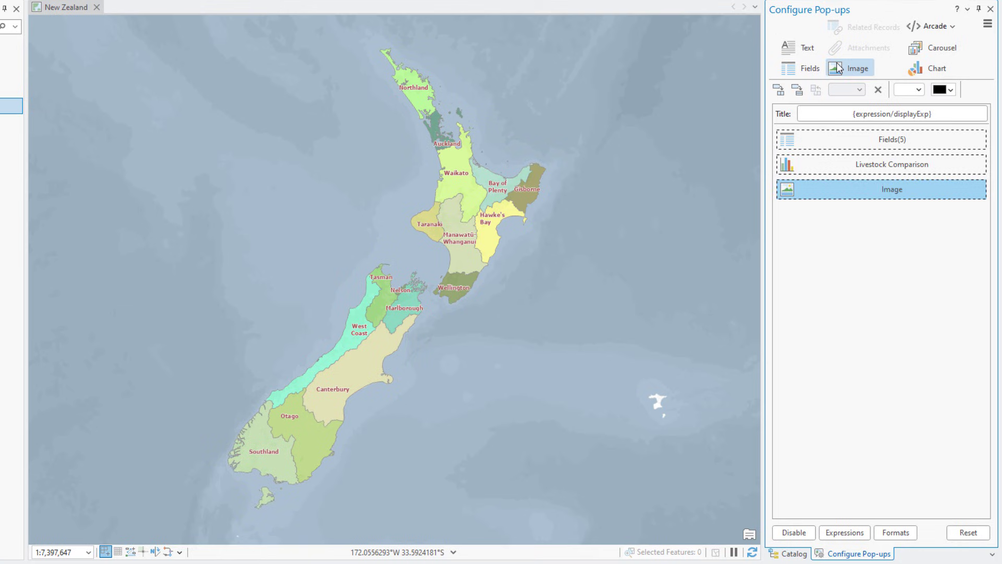
mouse_move(944, 197)
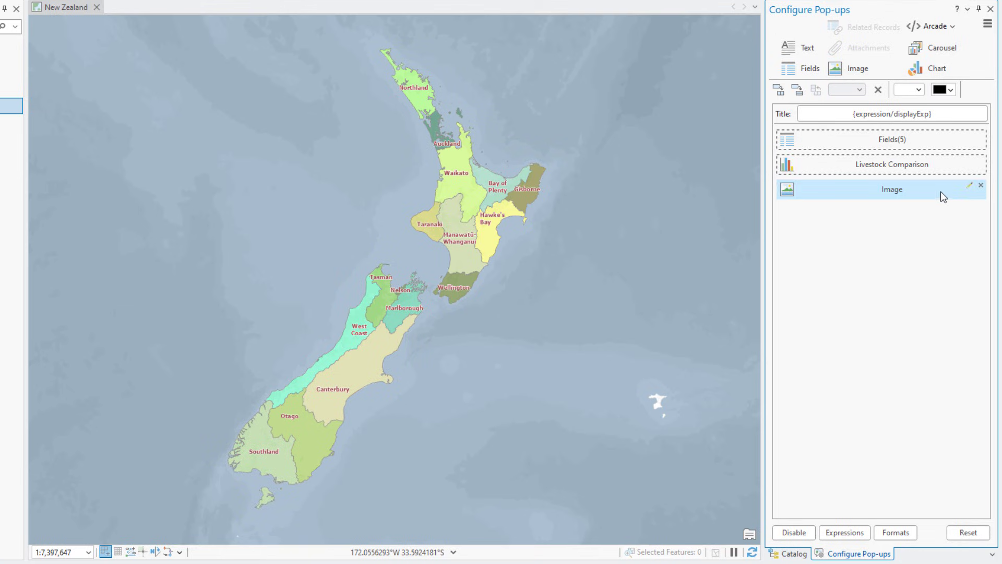
click(969, 186)
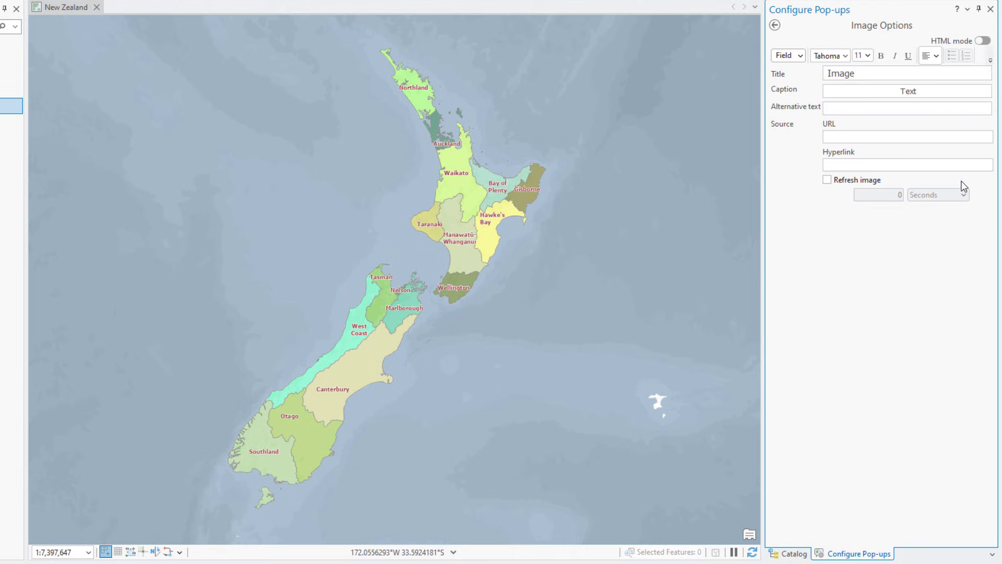
drag(879, 72, 812, 76)
key(BackSpace)
click(917, 92)
drag(917, 92, 886, 93)
key(BackSpace)
Step: Set the image URL to the IMAGE_URL field and go back to the pop-up element list
click(850, 133)
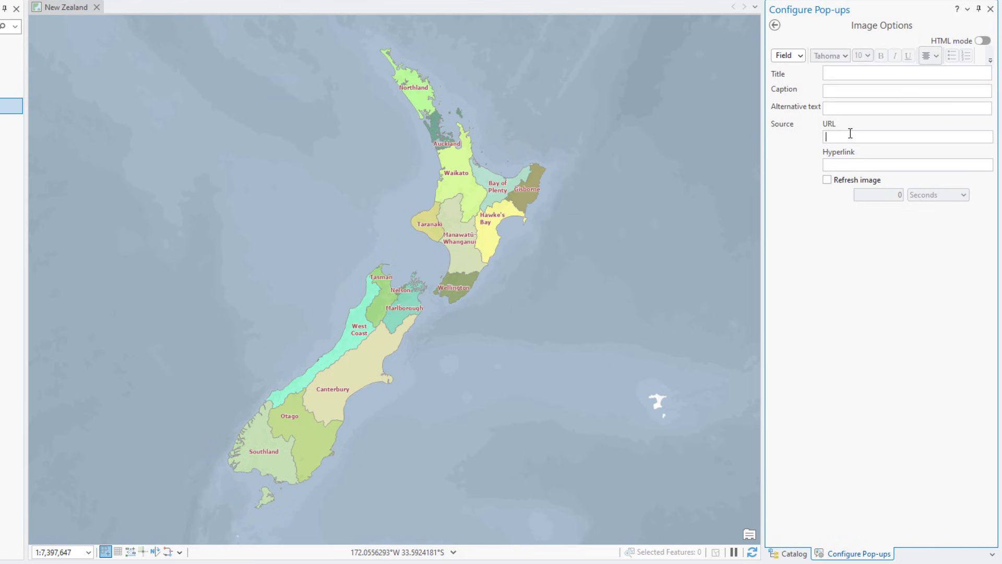
click(800, 56)
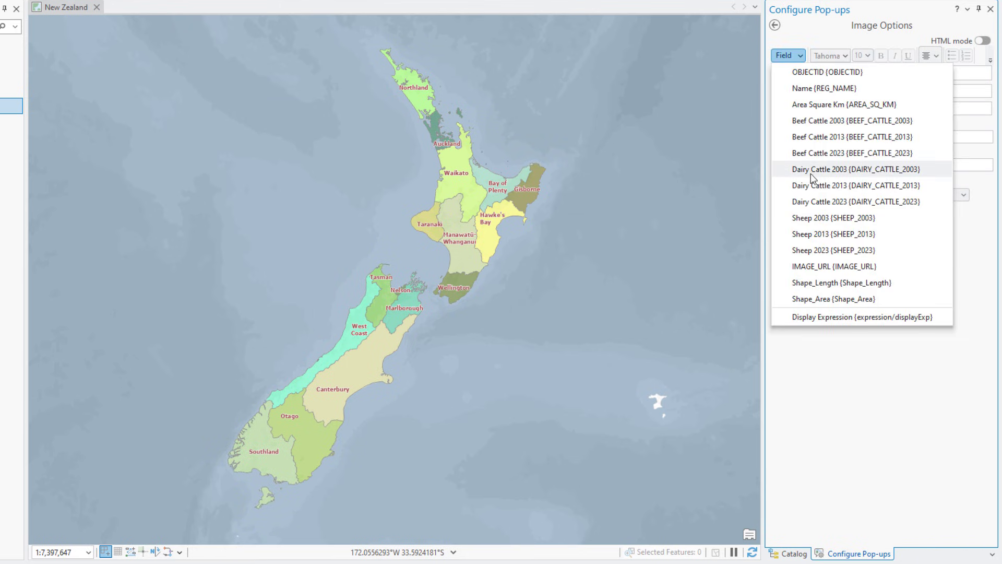
click(825, 266)
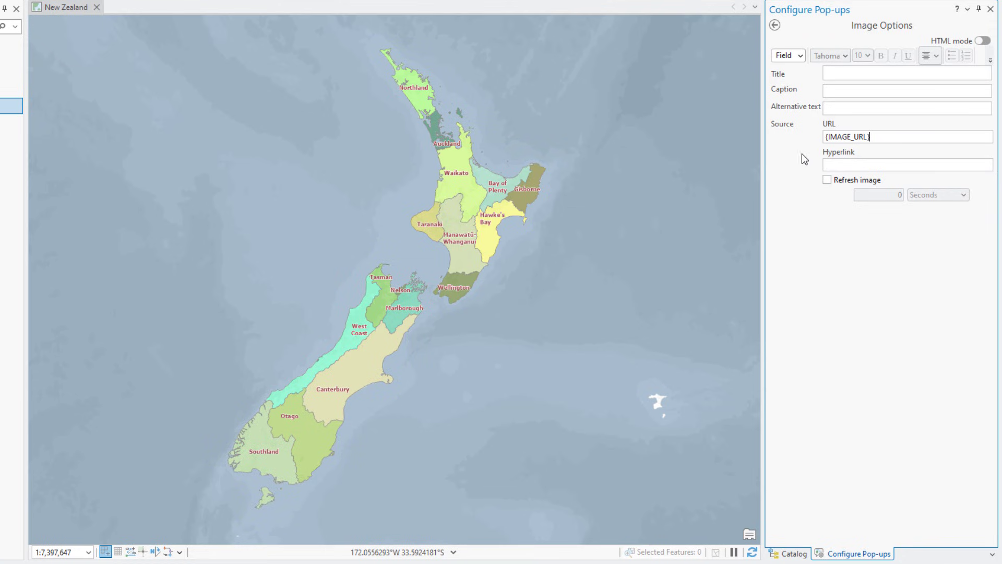
click(775, 25)
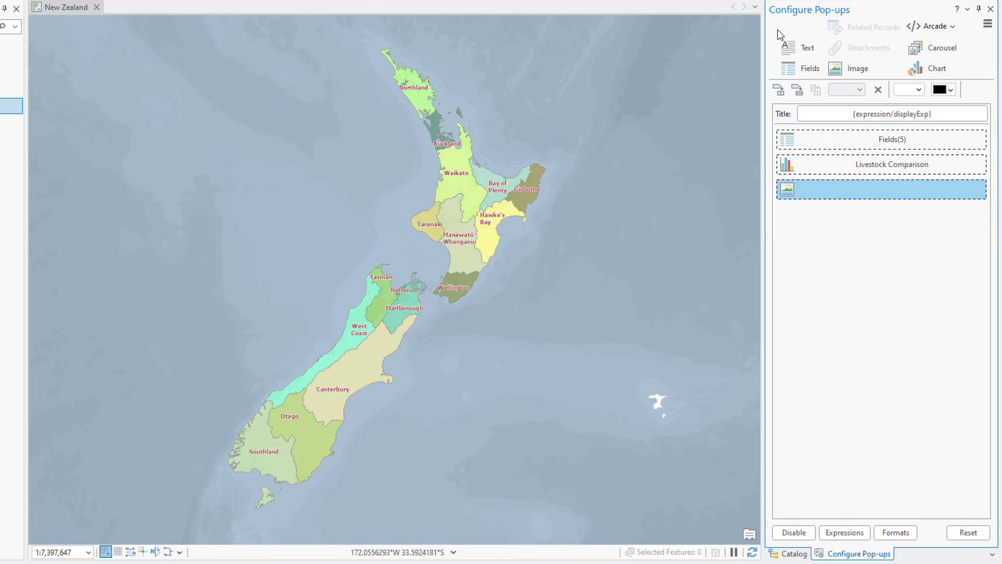
Step: Open Canterbury's pop-up and scroll down to the Livestock Comparison chart and sheep photo
click(360, 363)
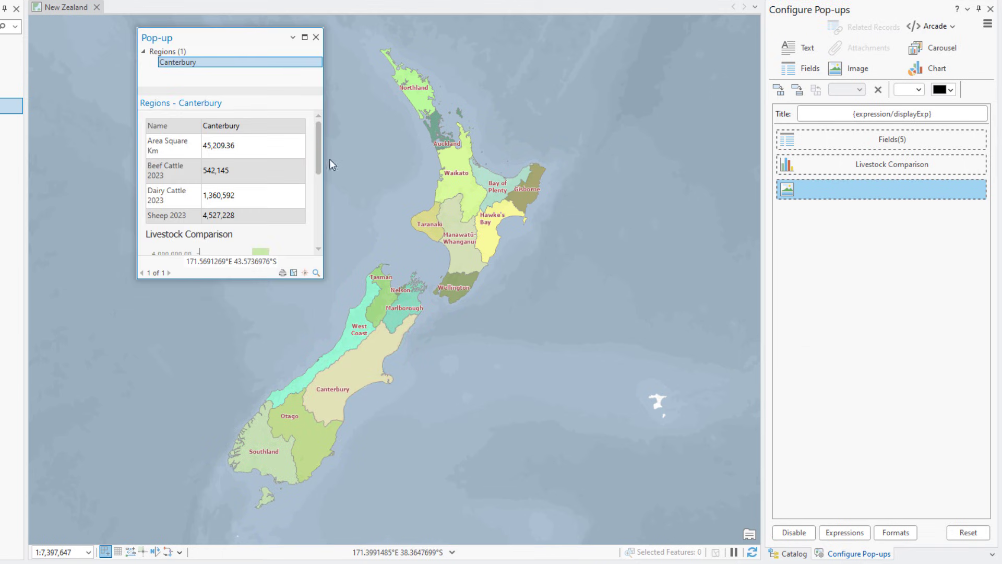
scroll(319, 162, down, 1)
scroll(318, 162, down, 5)
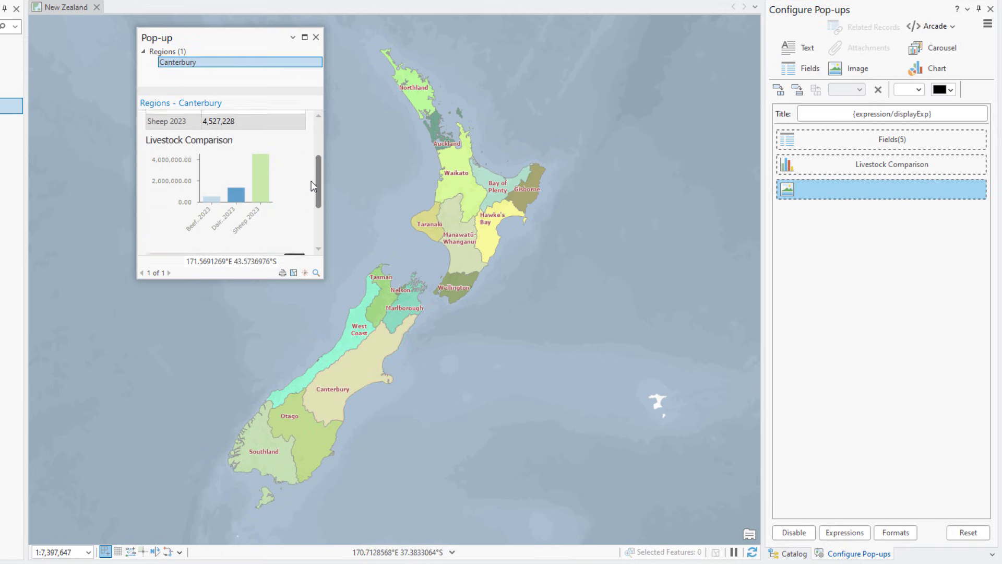
scroll(306, 209, down, 2)
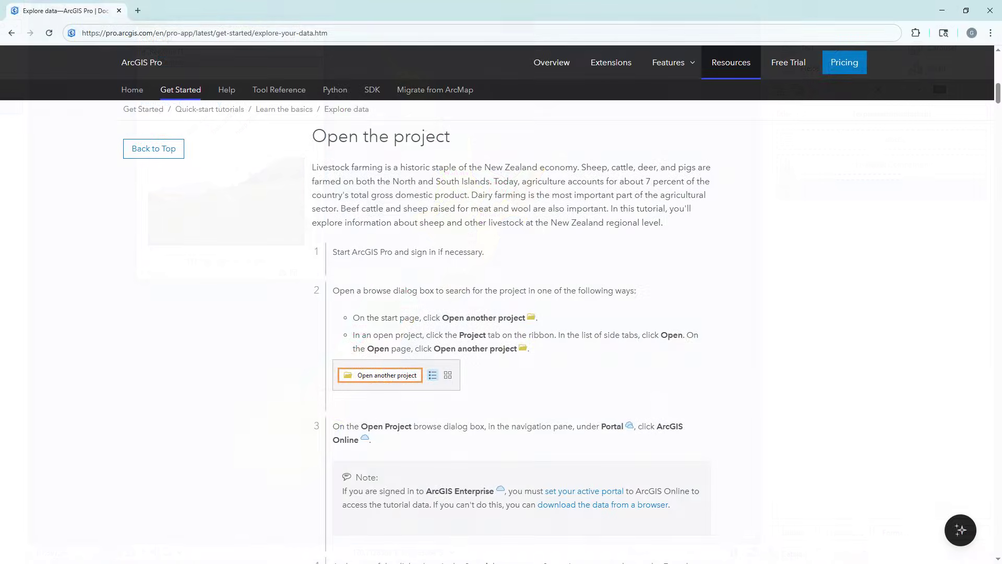
scroll(511, 340, down, 4)
scroll(511, 339, down, 12)
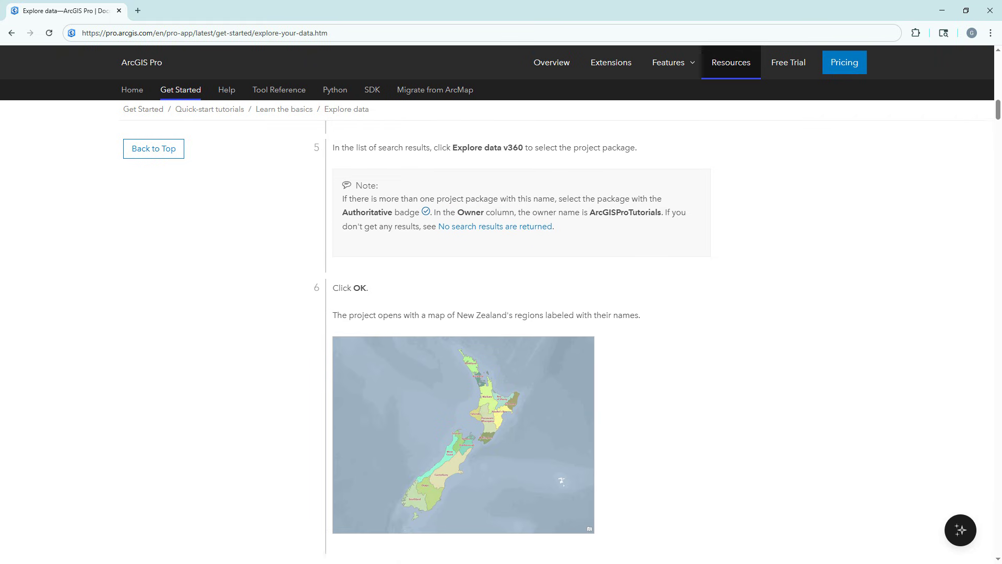
scroll(511, 340, down, 18)
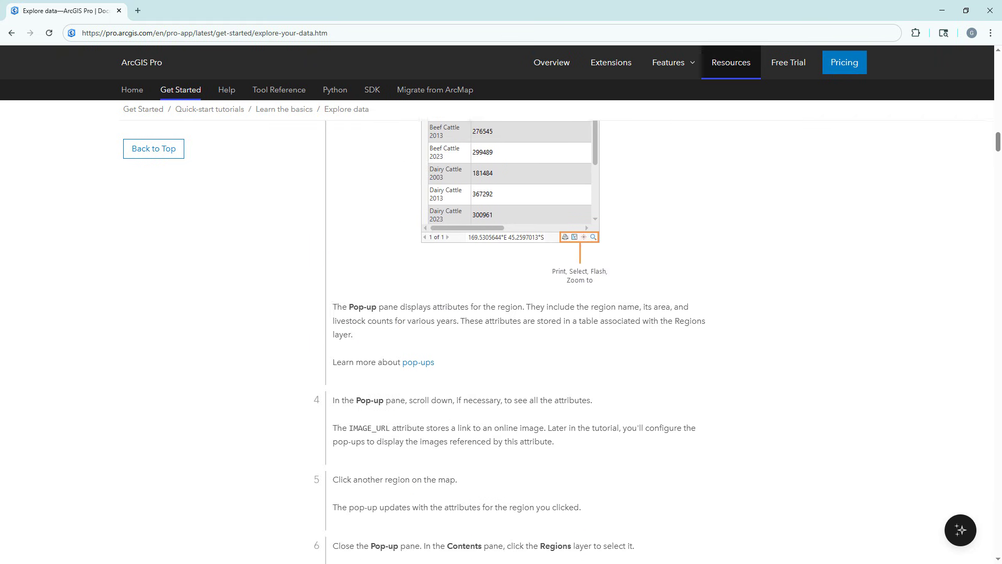